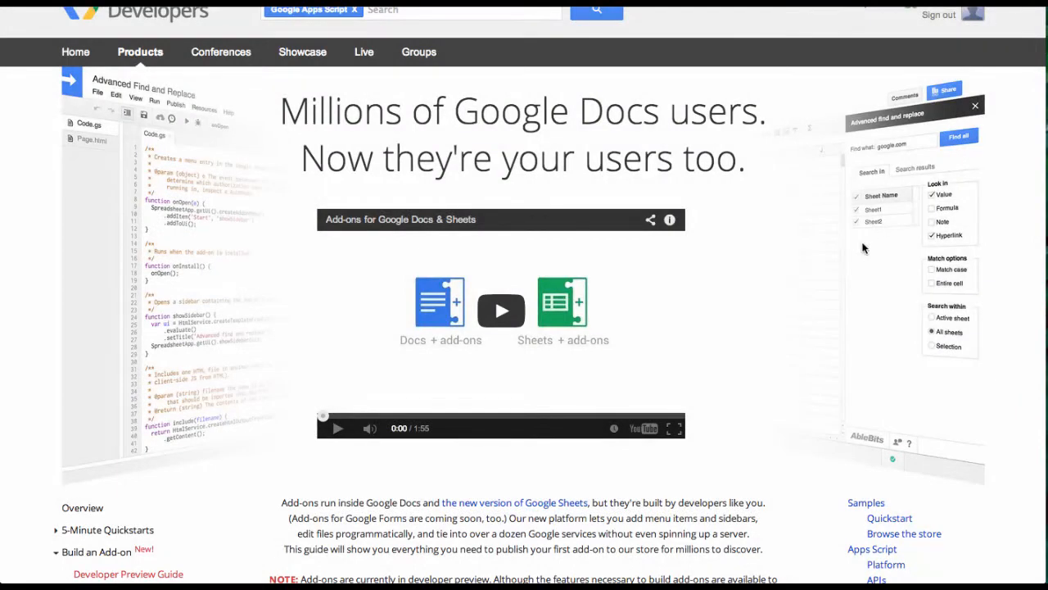
pyautogui.scroll(1, 746, 376)
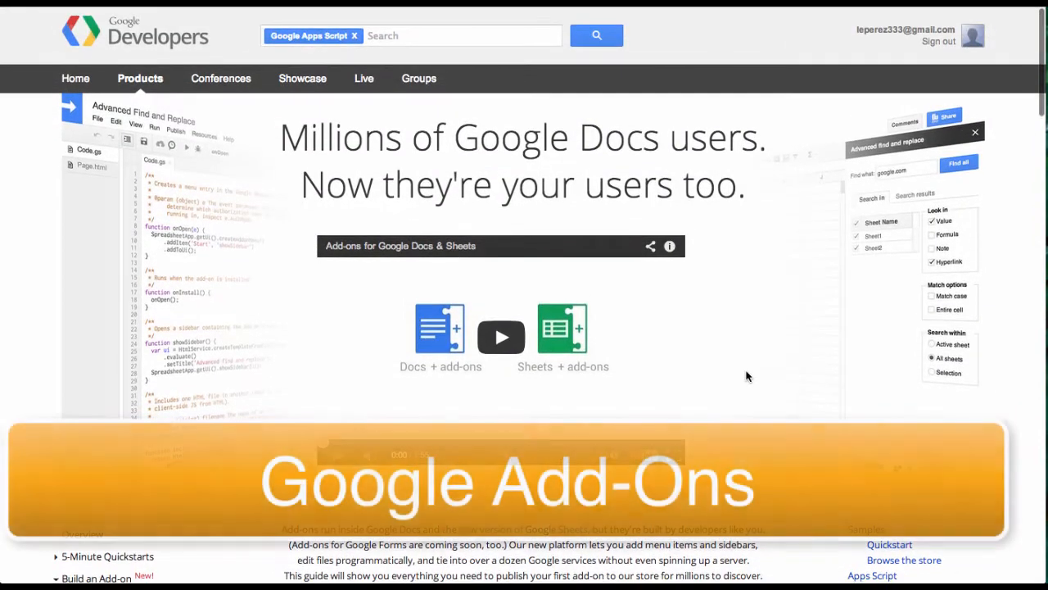
pyautogui.scroll(-1, 746, 376)
pyautogui.scroll(-3, 746, 376)
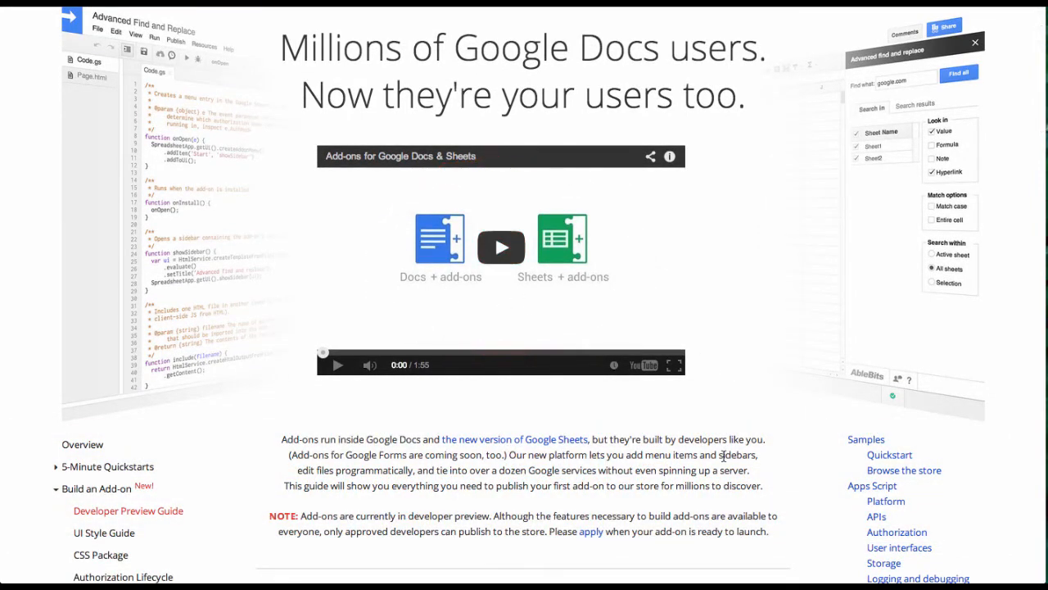
pyautogui.scroll(-1, 723, 456)
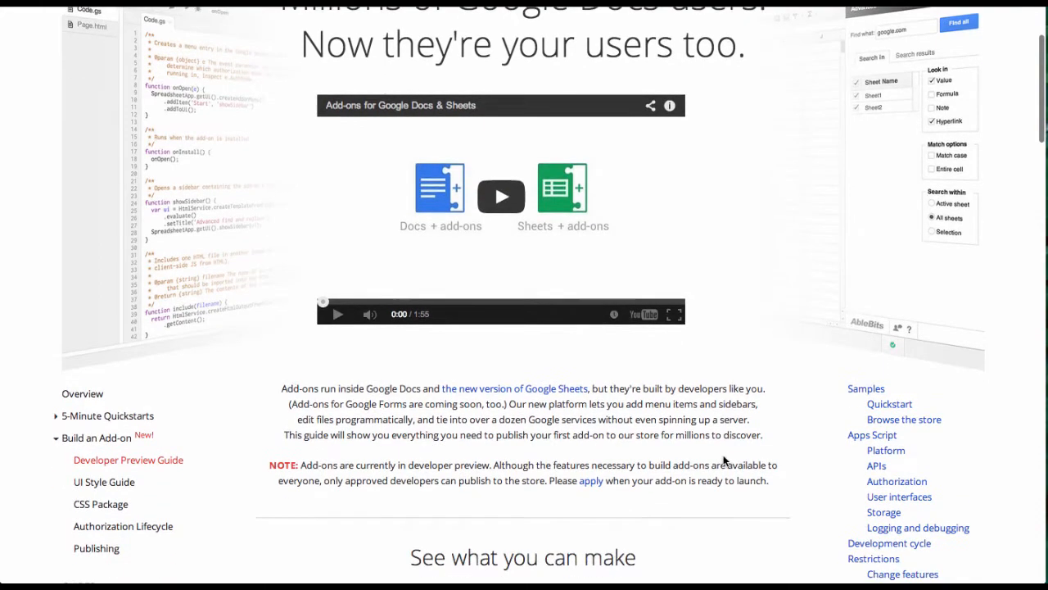
pyautogui.scroll(1, 726, 461)
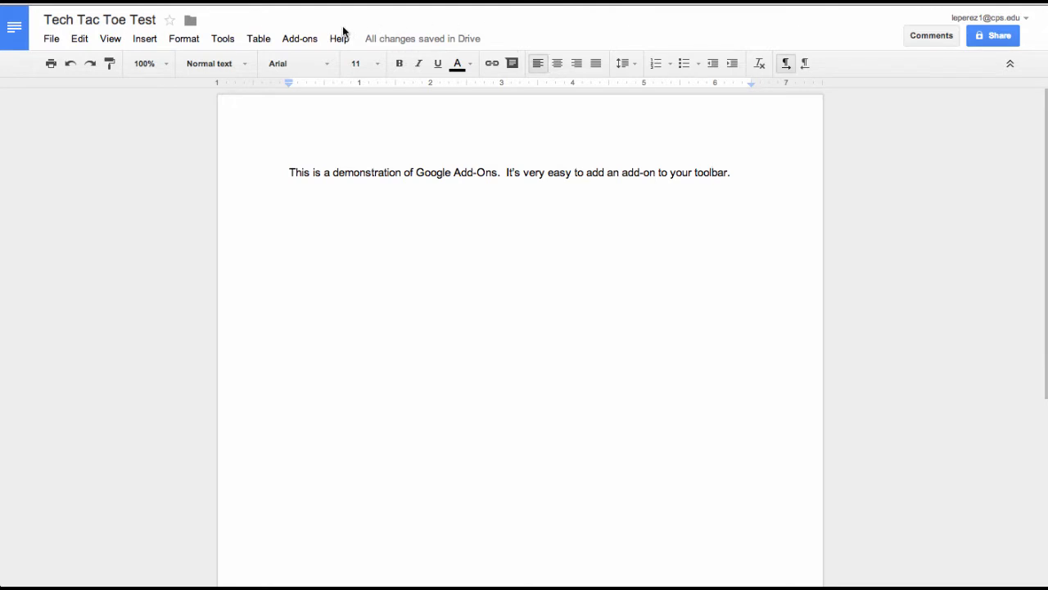
# Step: Open the add-on store from the Tech Tac Toe Test document and browse the whole catalogue of available add-ons
pyautogui.click(298, 39)
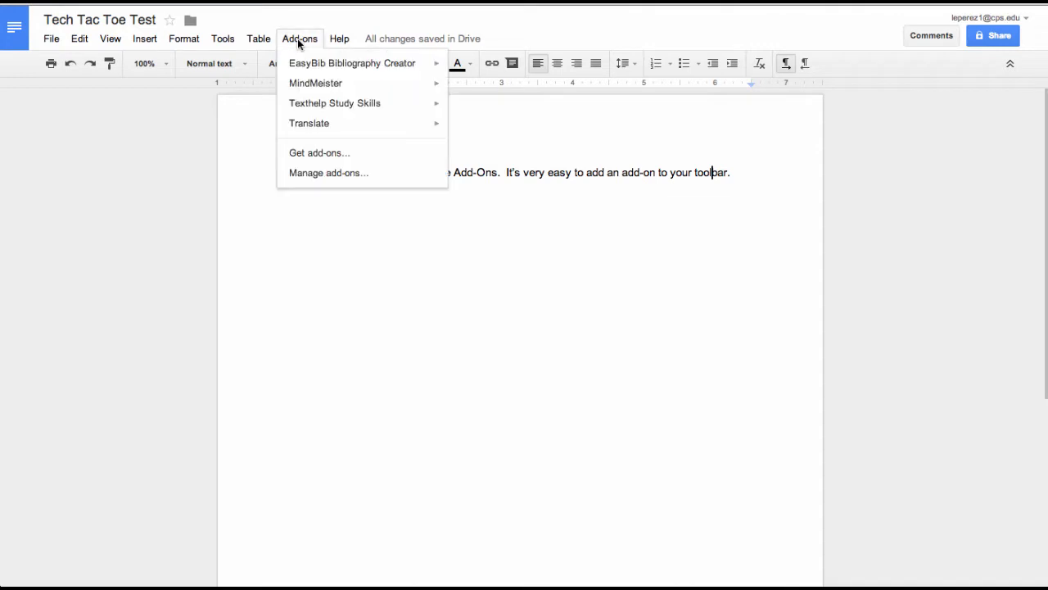
pyautogui.click(319, 154)
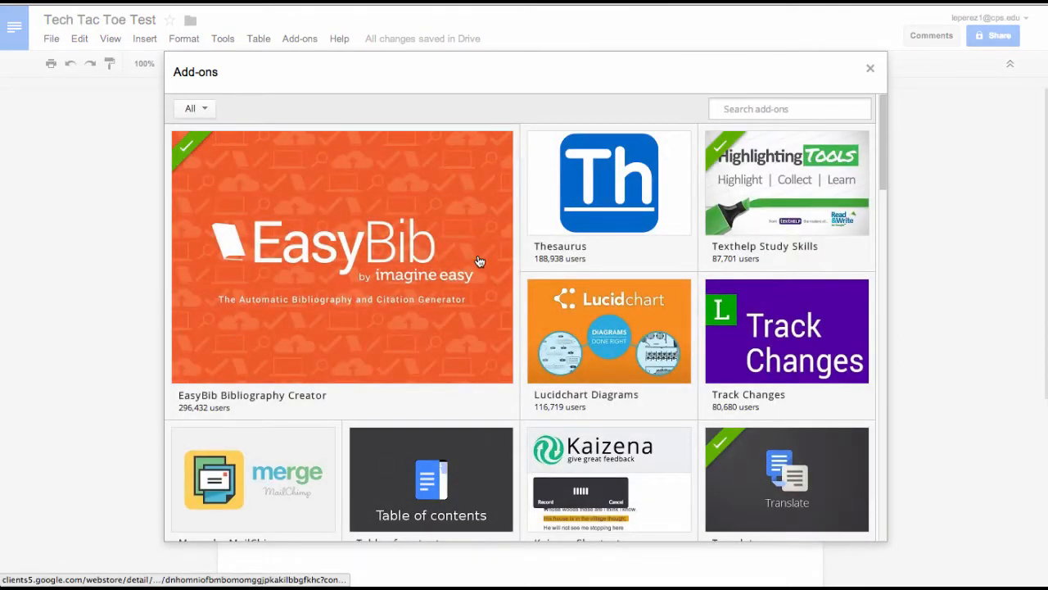
pyautogui.moveTo(555, 360)
pyautogui.scroll(-1, 556, 363)
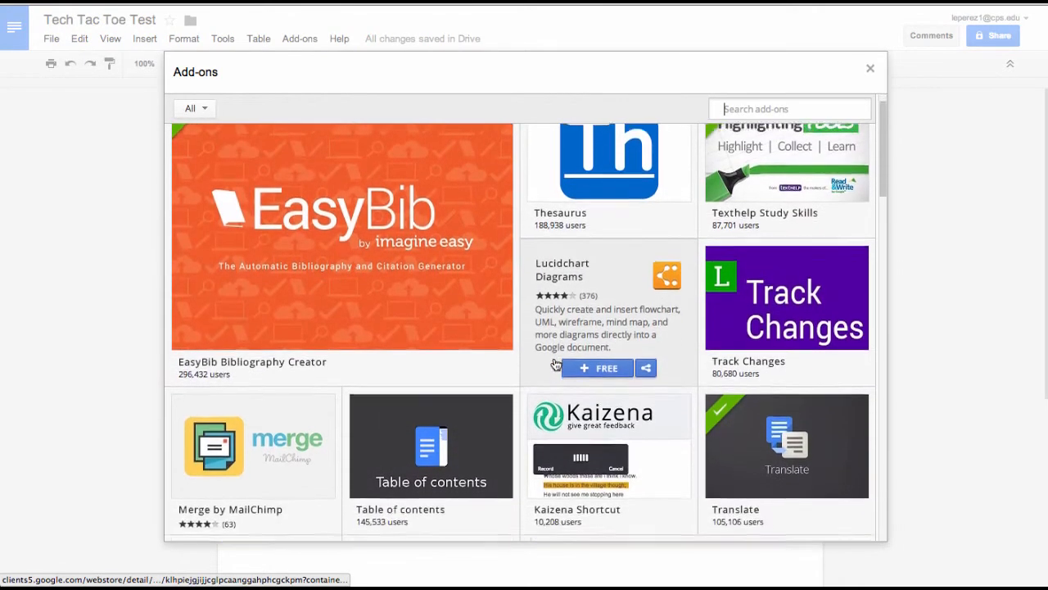
pyautogui.scroll(-5, 555, 363)
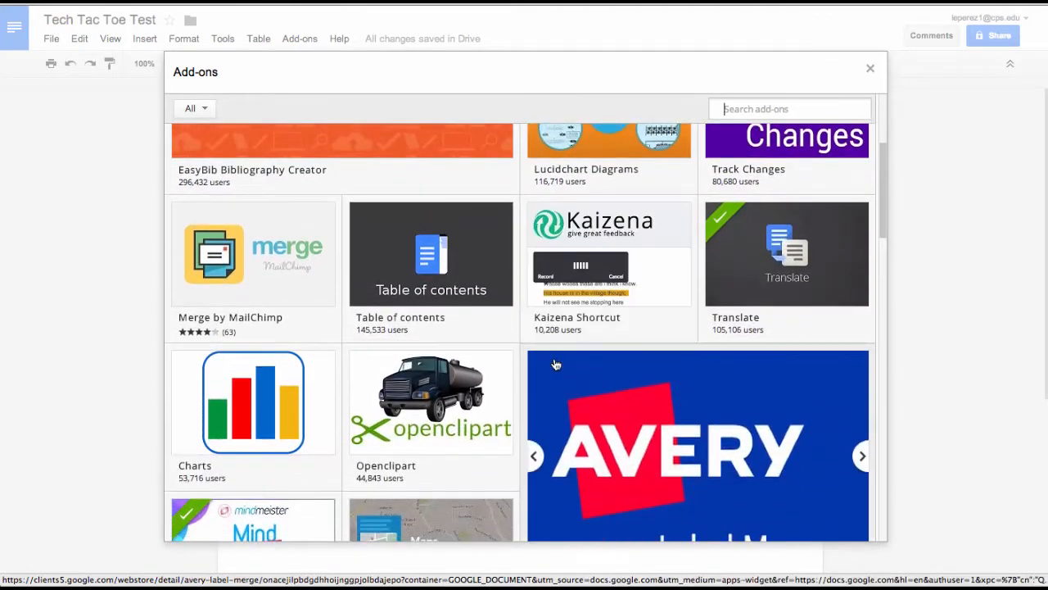
pyautogui.scroll(-6, 555, 363)
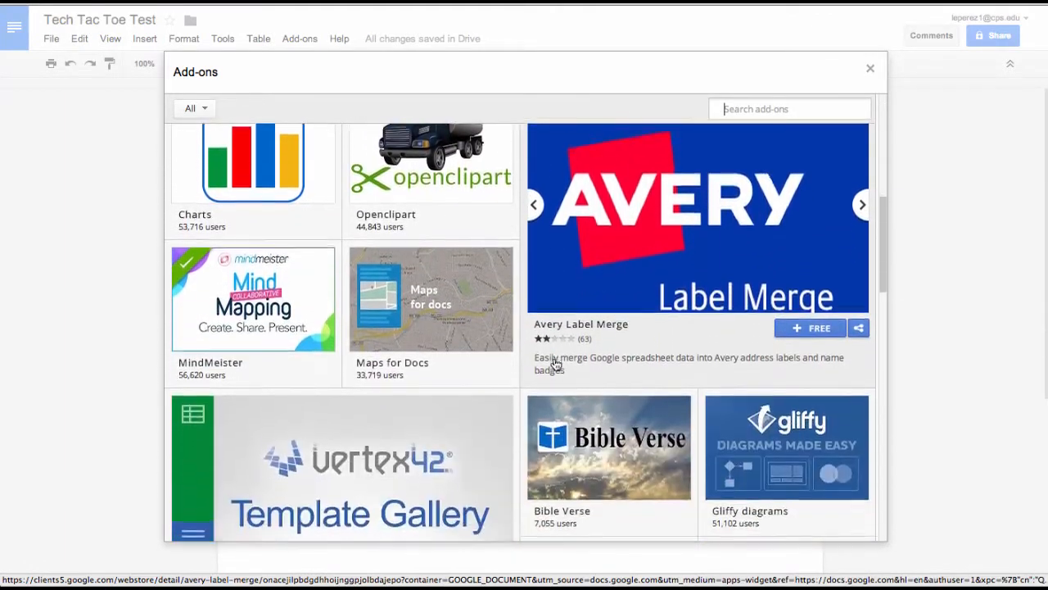
pyautogui.scroll(-8, 555, 364)
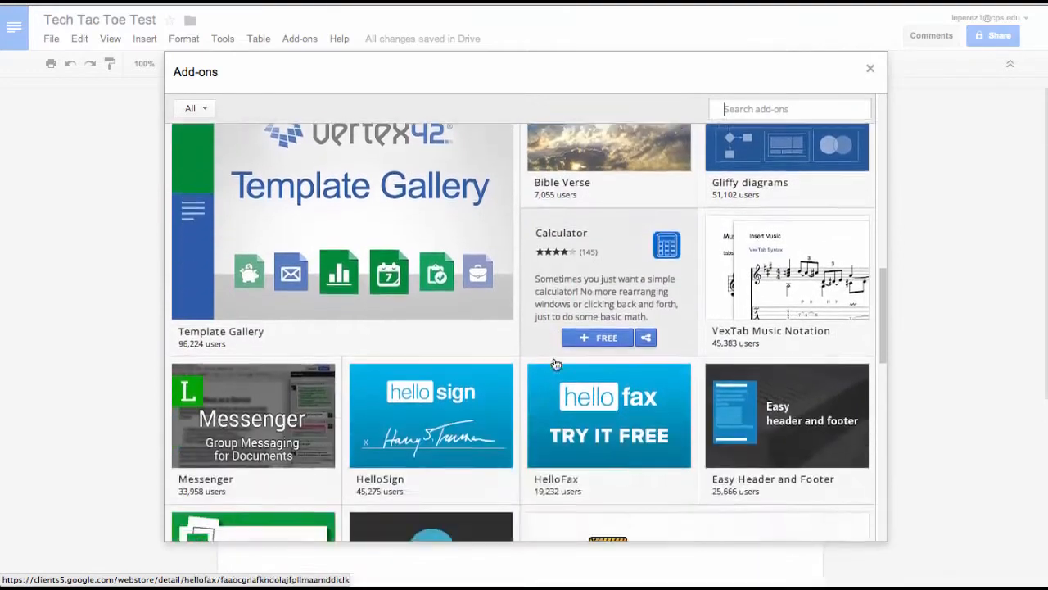
pyautogui.scroll(-12, 555, 363)
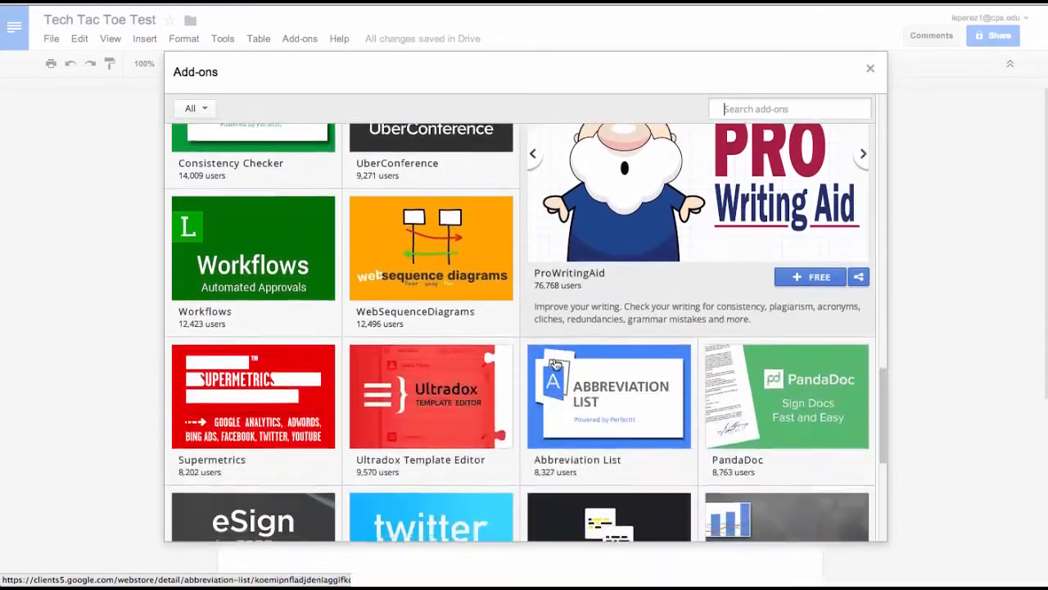
pyautogui.scroll(-9, 555, 364)
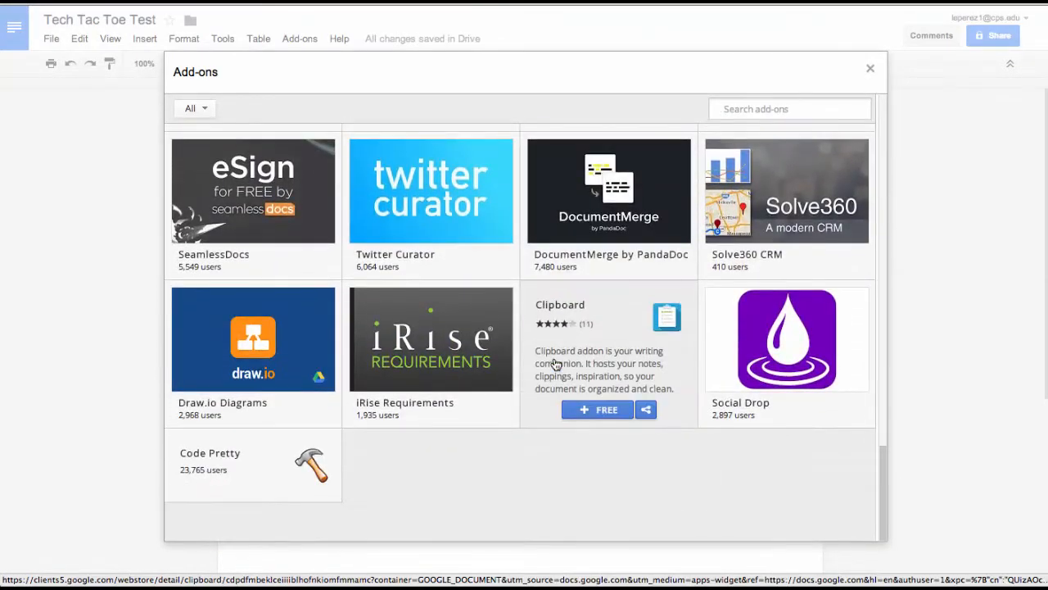
pyautogui.scroll(20, 546, 492)
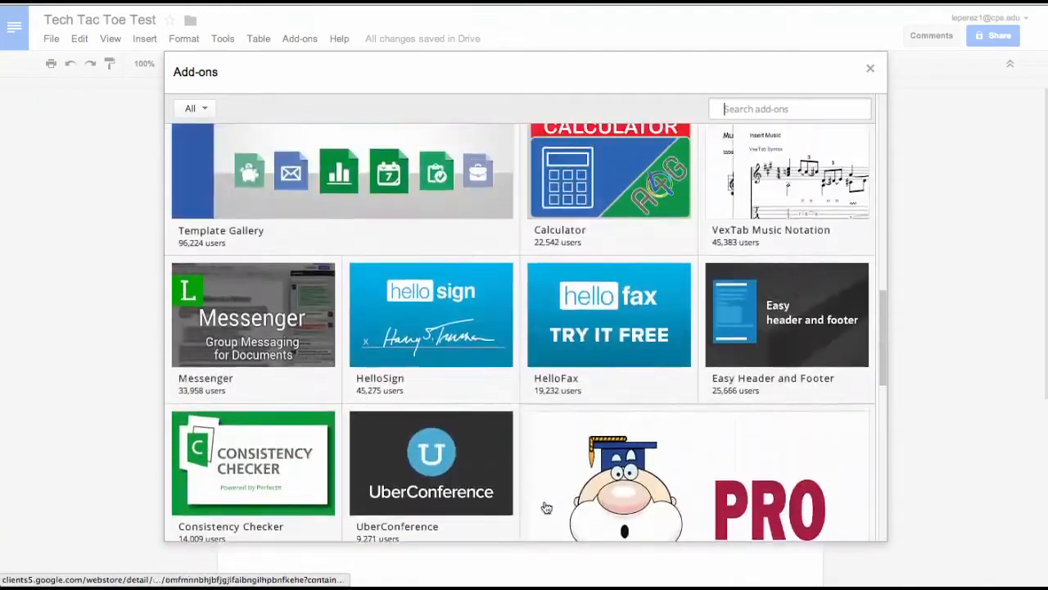
pyautogui.scroll(12, 546, 508)
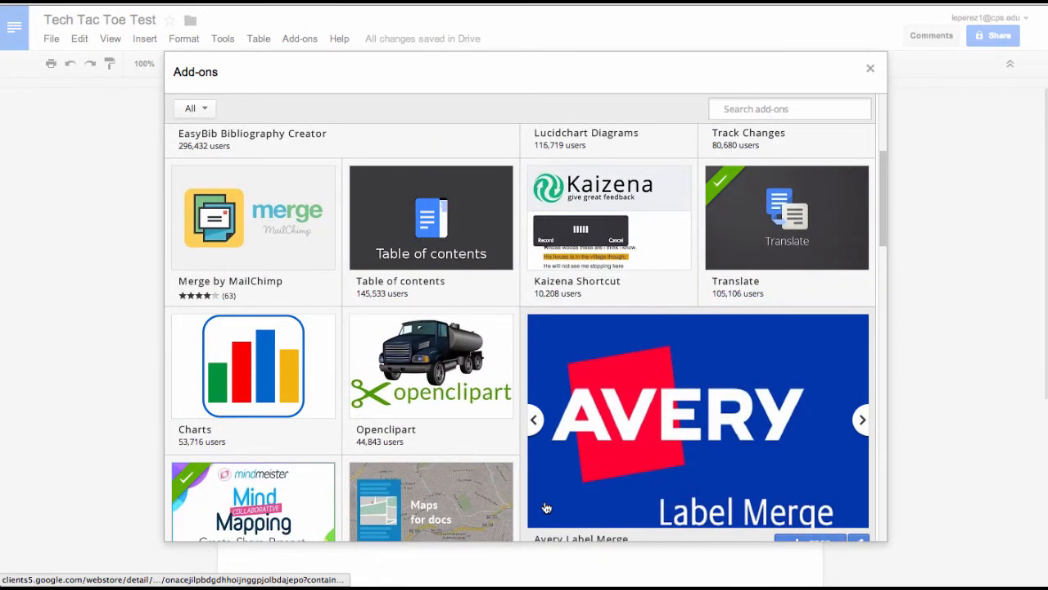
pyautogui.scroll(7, 546, 508)
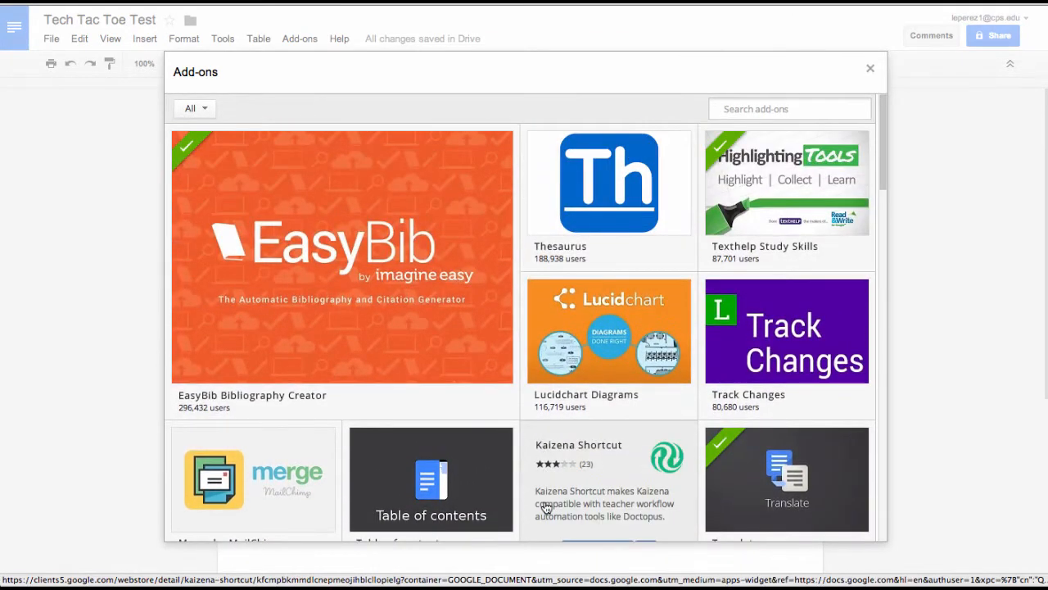
# Step: Install the free Track Changes add-on, accept its permission request and dismiss its introductory notice
pyautogui.click(798, 344)
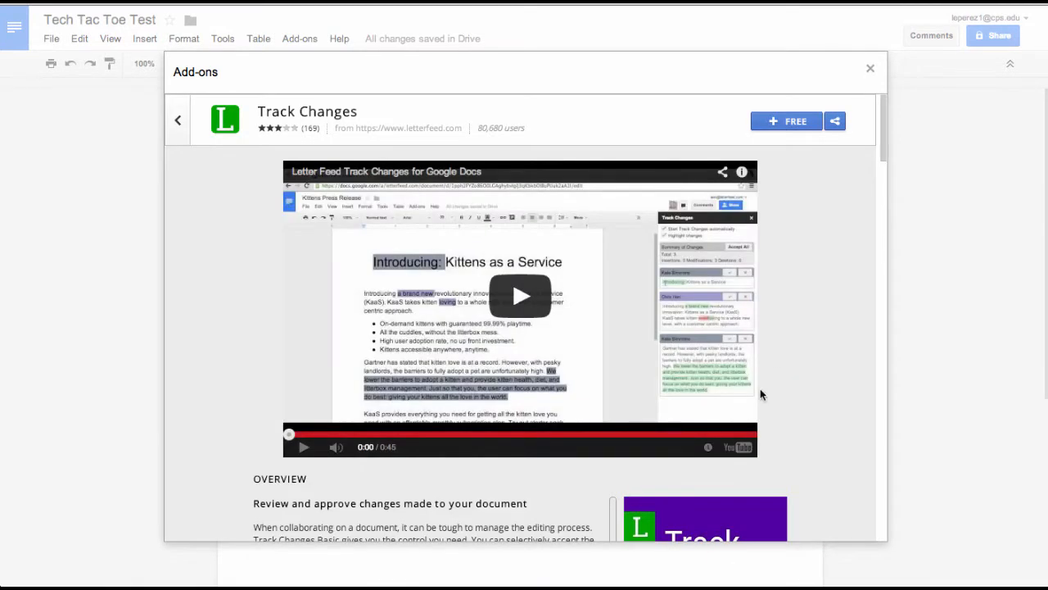
pyautogui.scroll(-1, 793, 430)
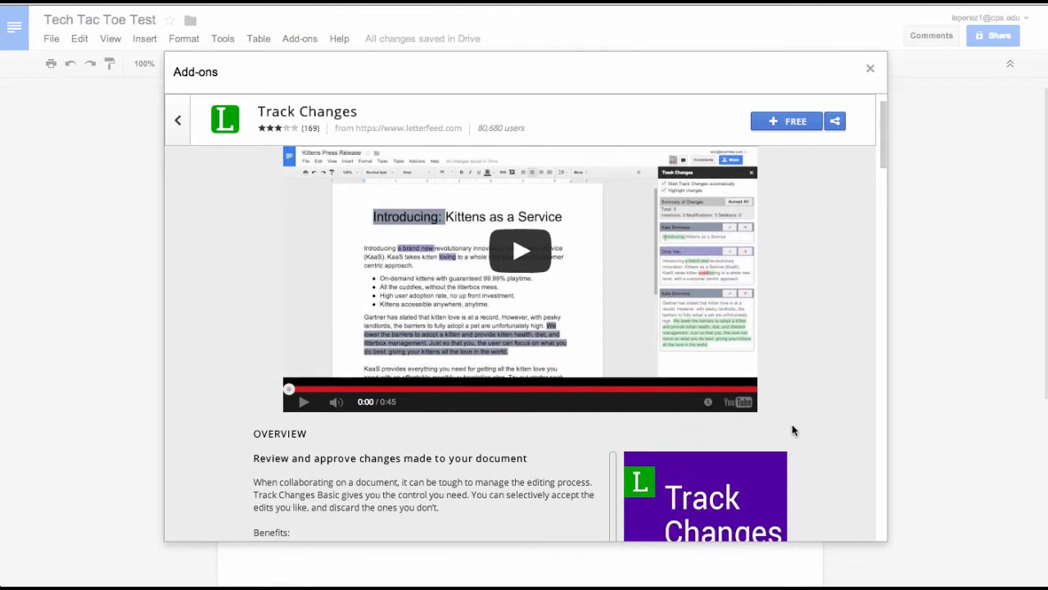
pyautogui.click(792, 123)
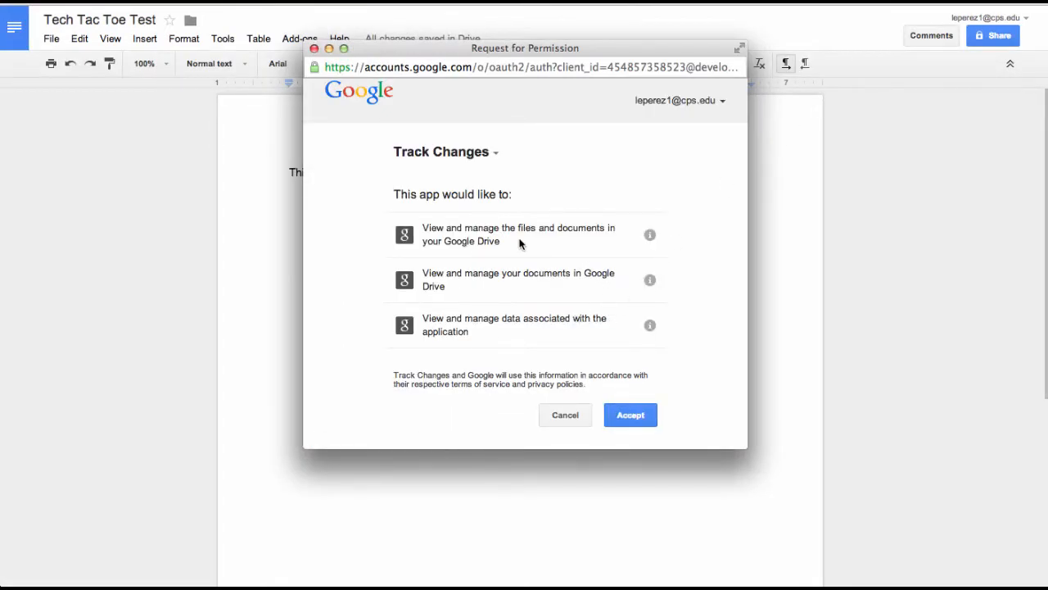
pyautogui.click(640, 418)
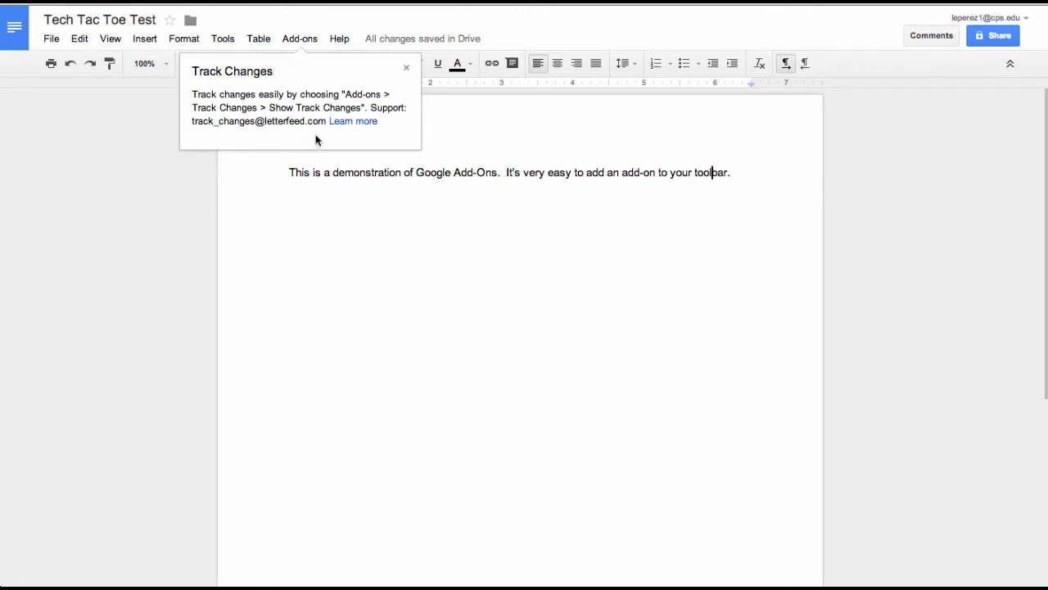
pyautogui.click(406, 68)
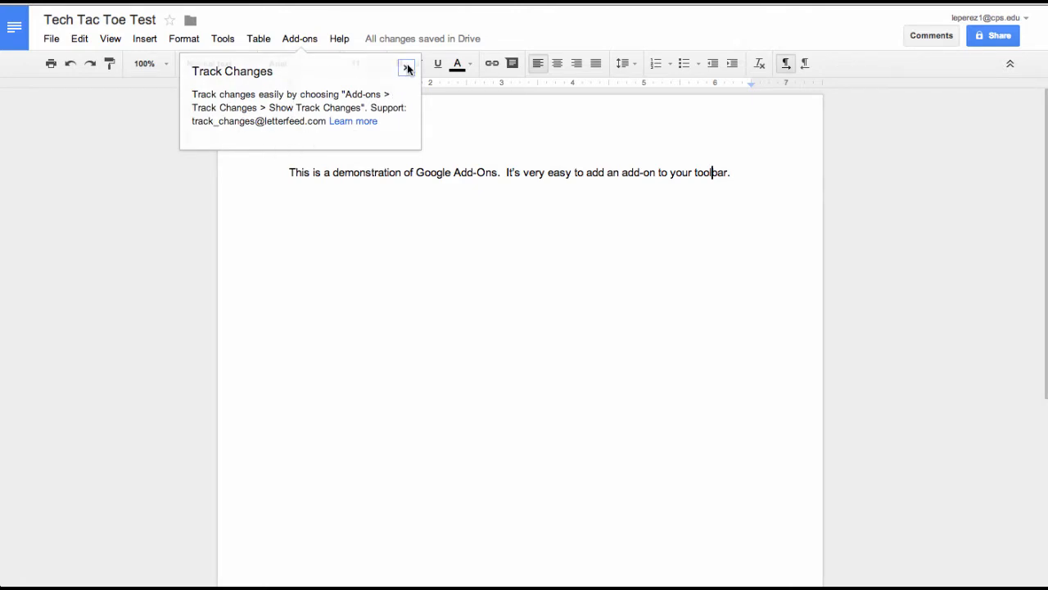
# Step: Check which commands the installed Track Changes add-on offers
pyautogui.click(296, 41)
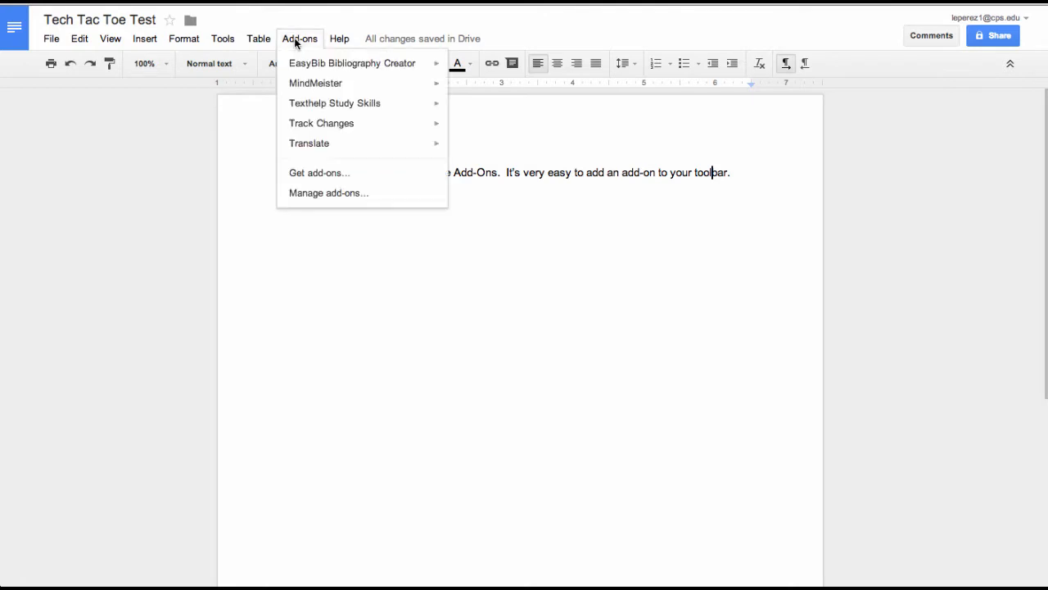
pyautogui.moveTo(306, 129)
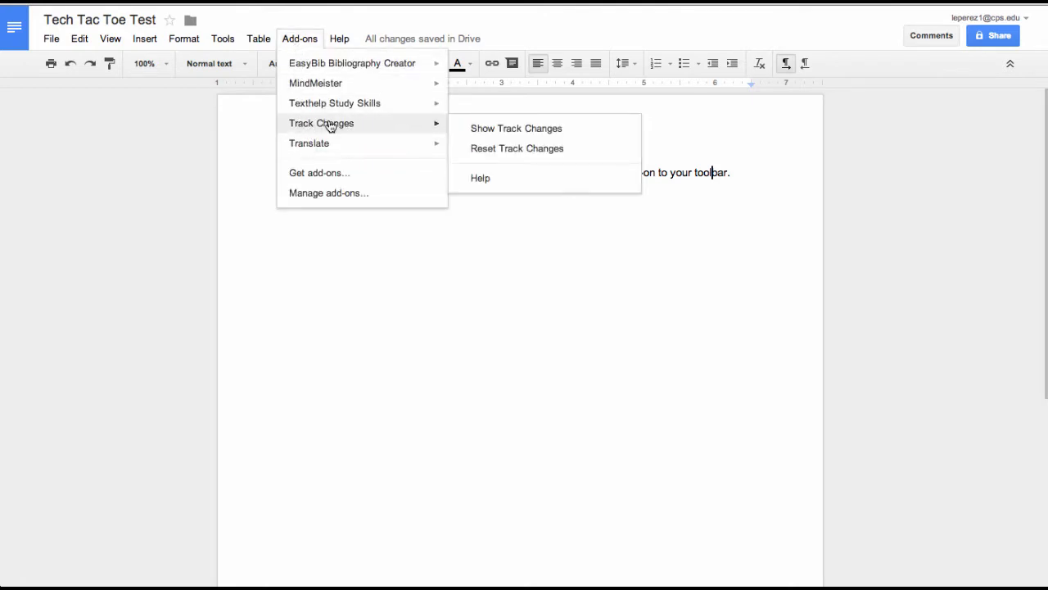
pyautogui.click(600, 110)
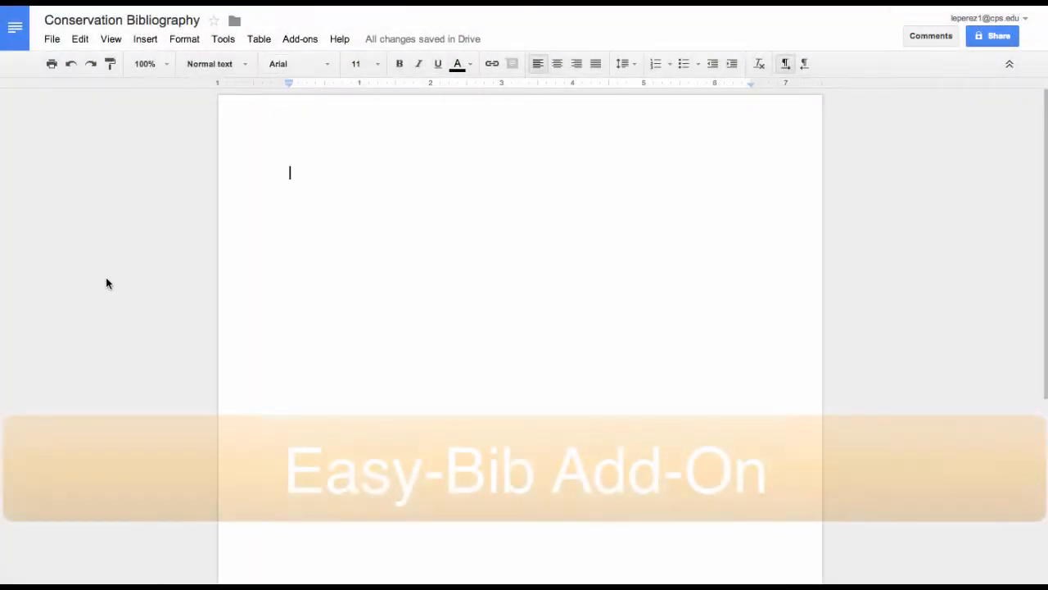
# Step: Open EasyBib Bibliography Creator's Manage Bibliography tool in the Conservation Bibliography document
pyautogui.click(299, 39)
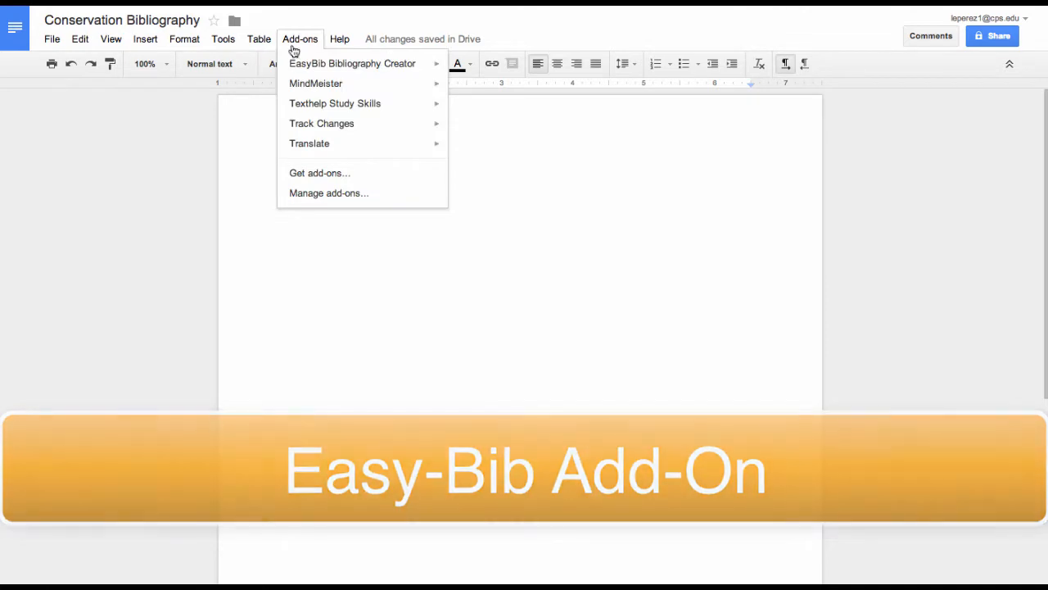
pyautogui.moveTo(297, 64)
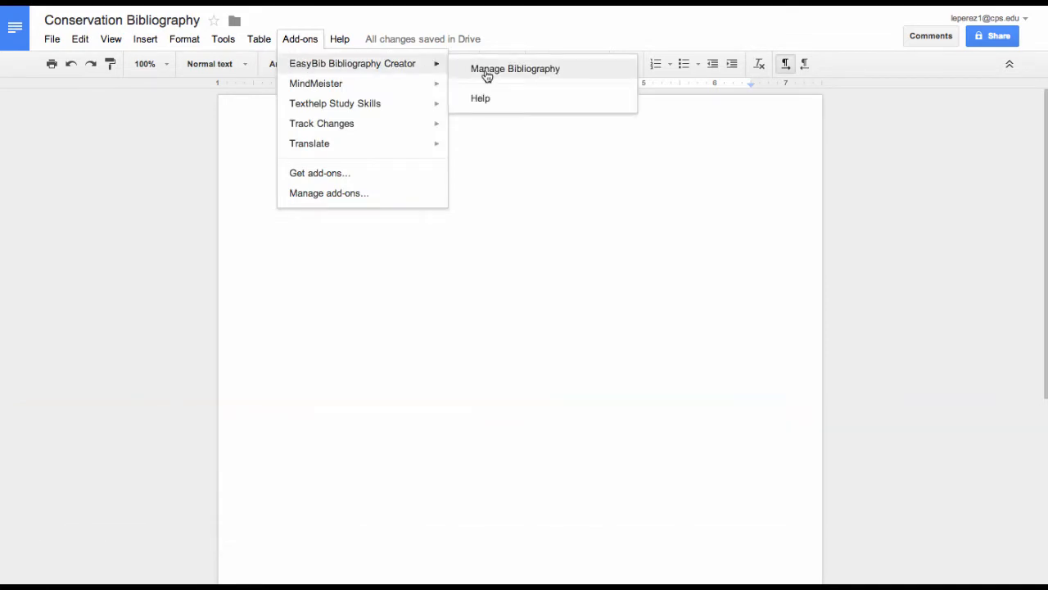
pyautogui.click(485, 68)
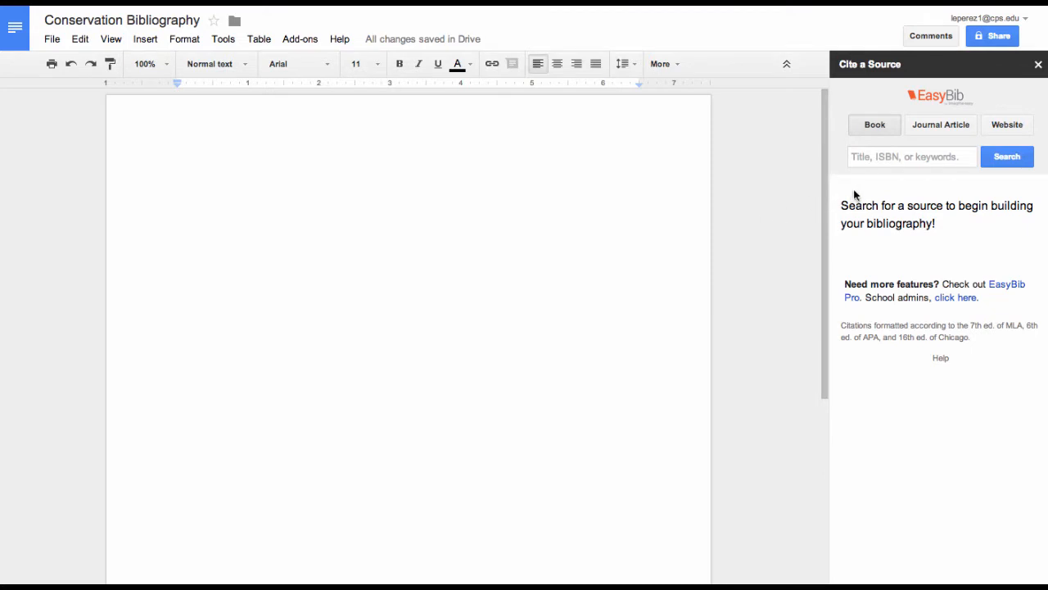
pyautogui.click(867, 160)
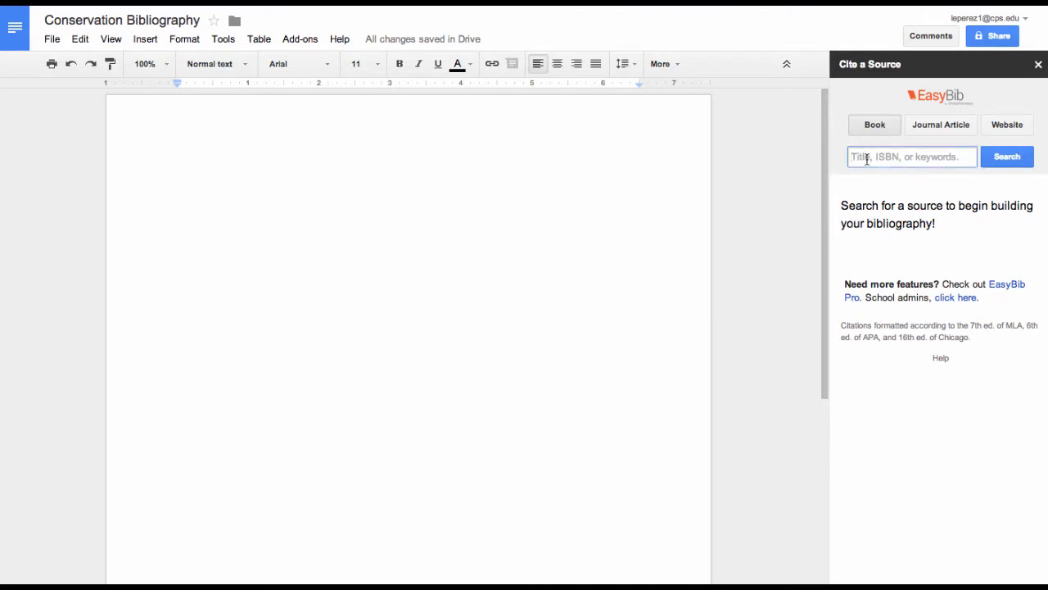
pyautogui.click(1009, 131)
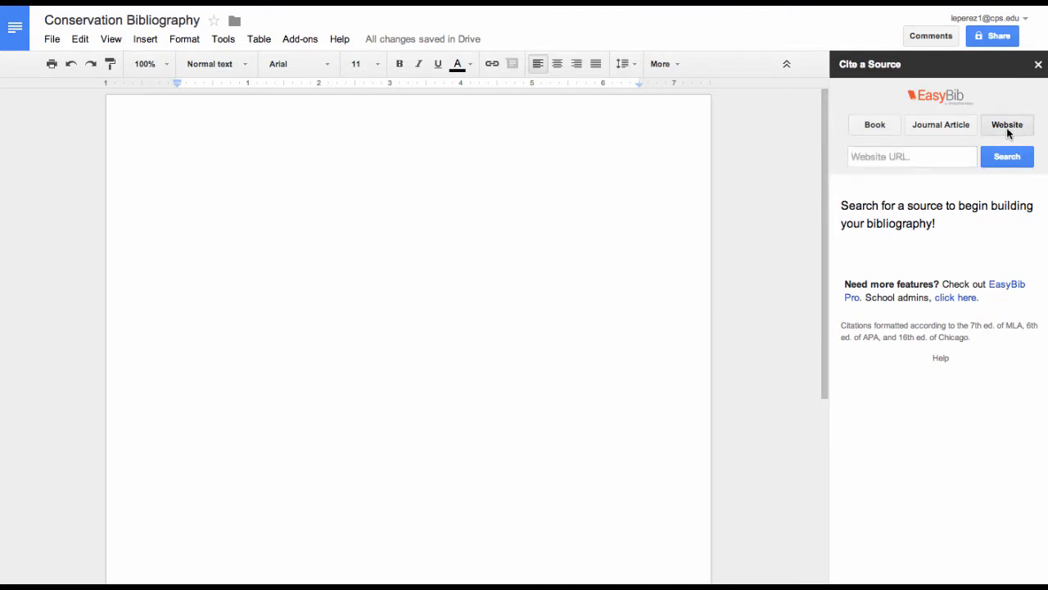
pyautogui.click(907, 163)
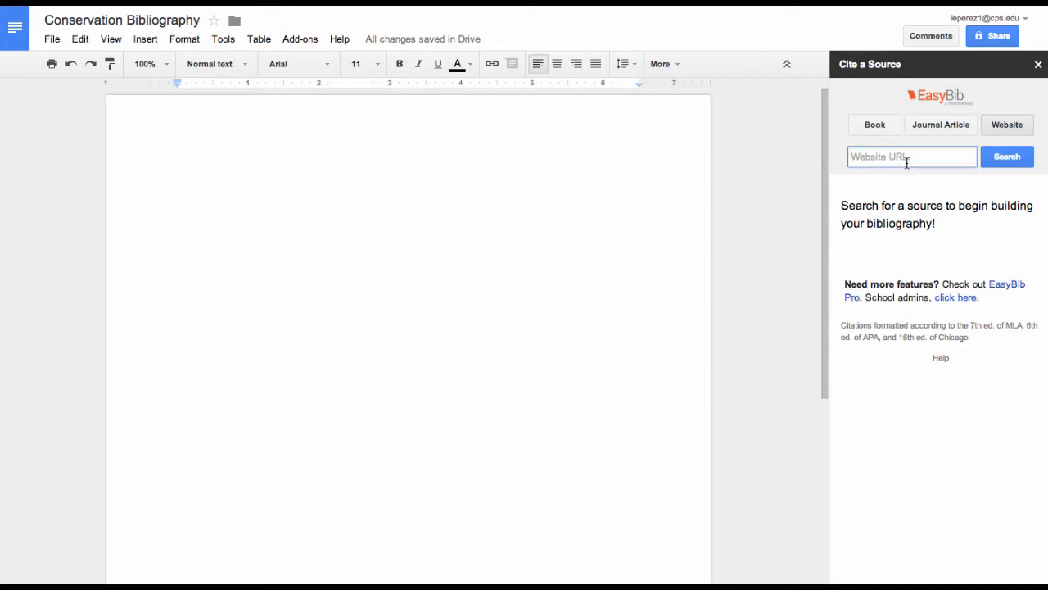
pyautogui.write('http://www.earthday.org/')
pyautogui.click(1007, 161)
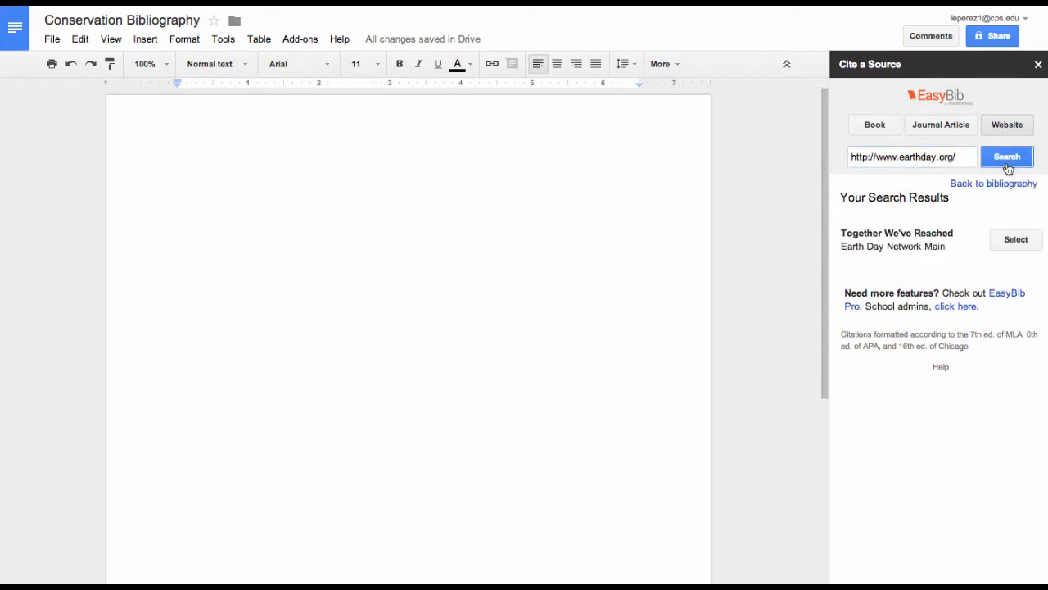
pyautogui.click(1028, 244)
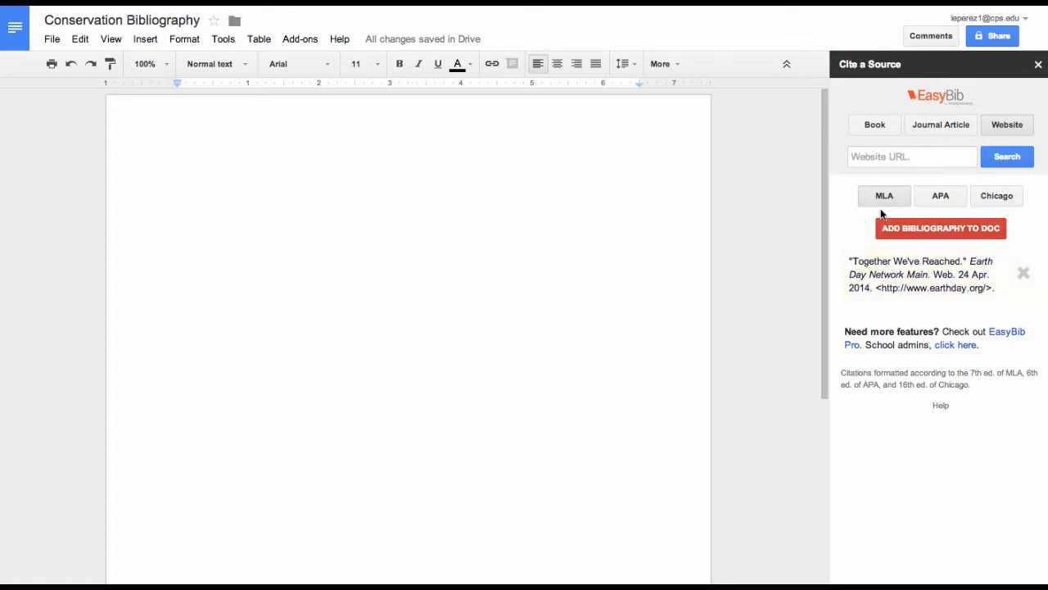
pyautogui.click(981, 230)
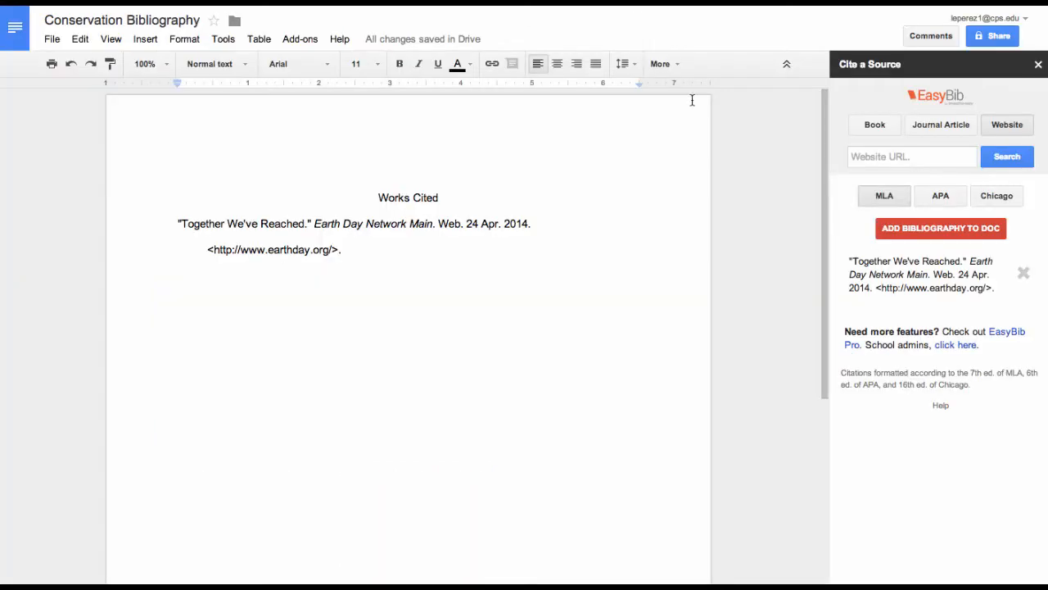
pyautogui.click(881, 156)
pyautogui.hotkey('ctrl', 'v')
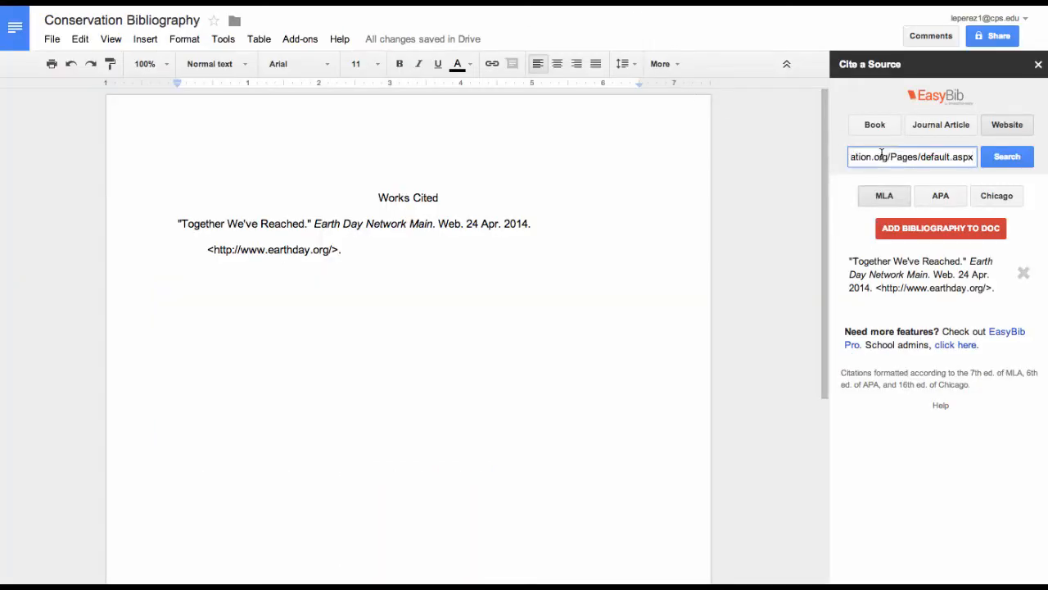
pyautogui.click(1022, 159)
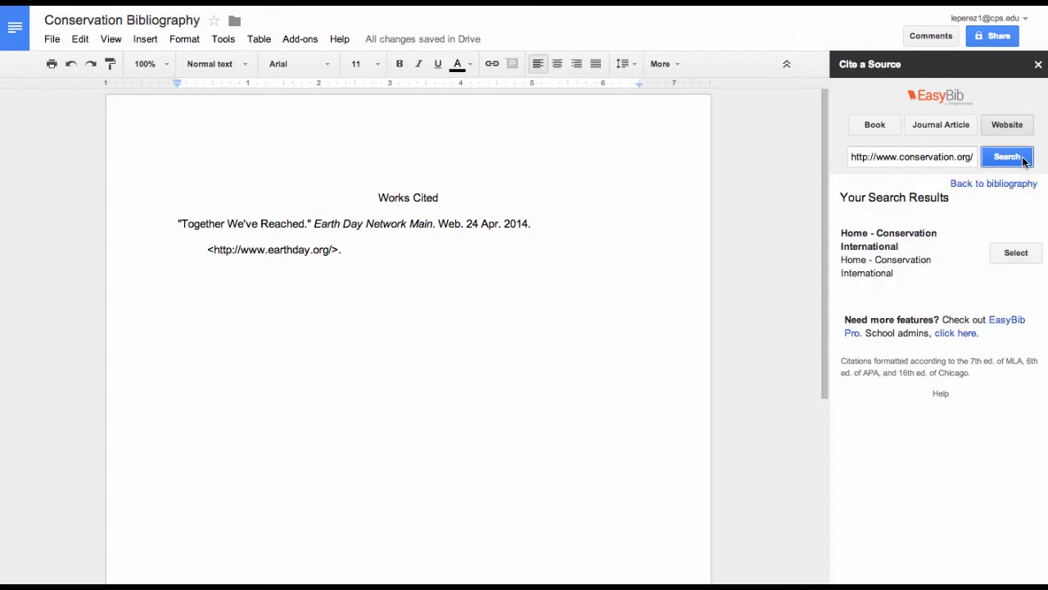
pyautogui.click(1022, 259)
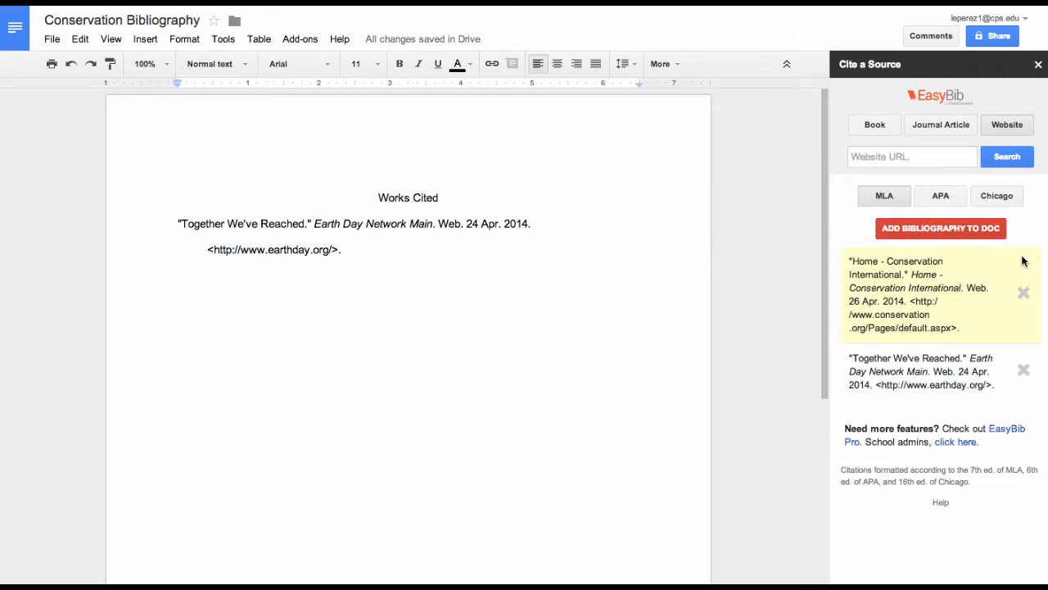
# Step: Insert the updated MLA bibliography containing both websites into the document and view EasyBib's book and journal article source options
pyautogui.click(969, 232)
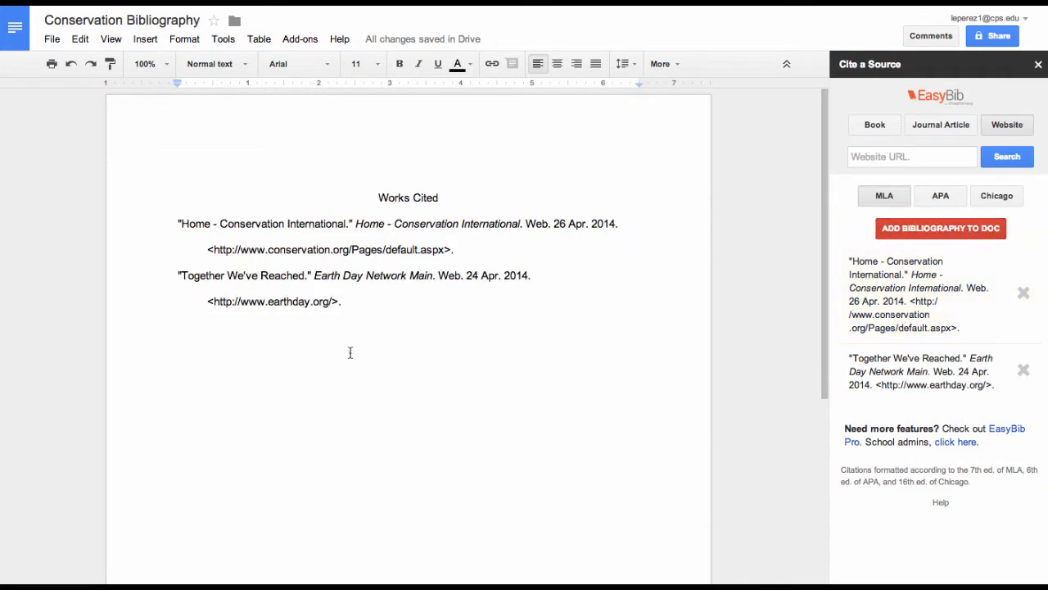
pyautogui.click(886, 126)
pyautogui.click(946, 124)
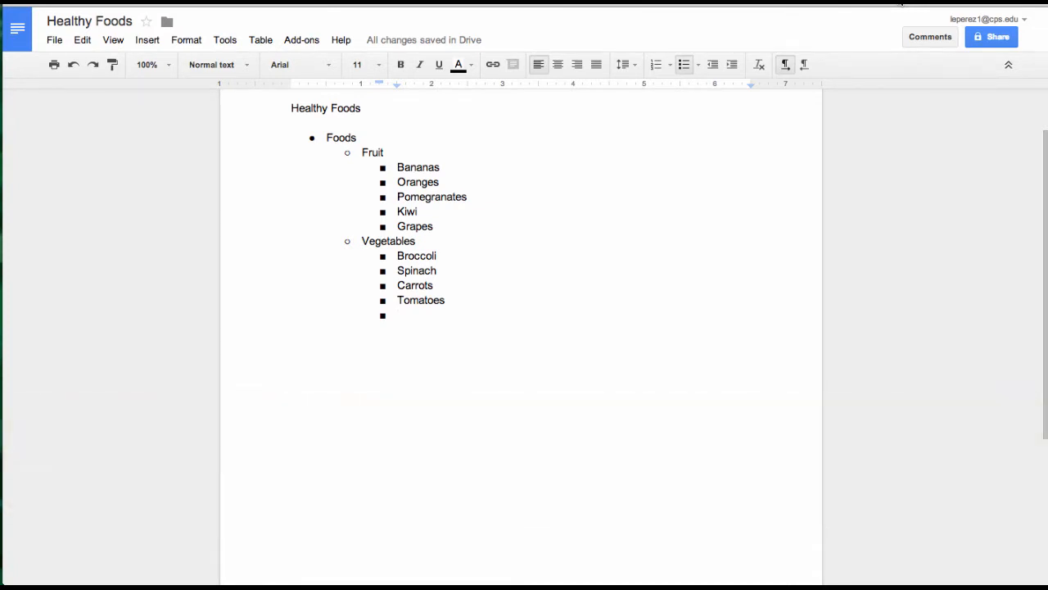
# Step: Insert a MindMeister mind map built from the entire Foods bullet list in the Healthy Foods document
pyautogui.scroll(2, 816, 229)
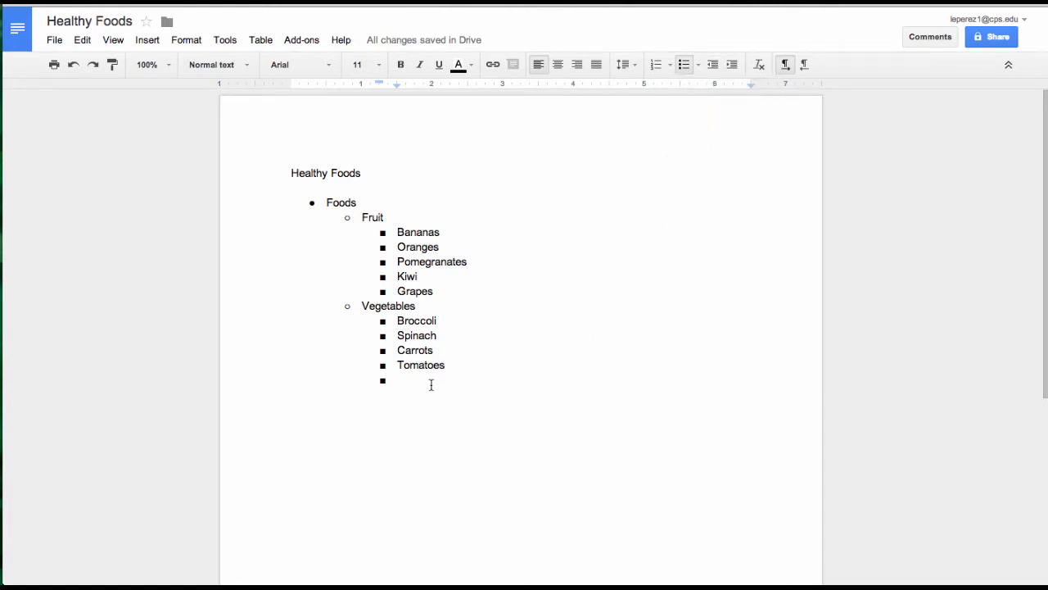
pyautogui.moveTo(406, 378); pyautogui.dragTo(311, 190)
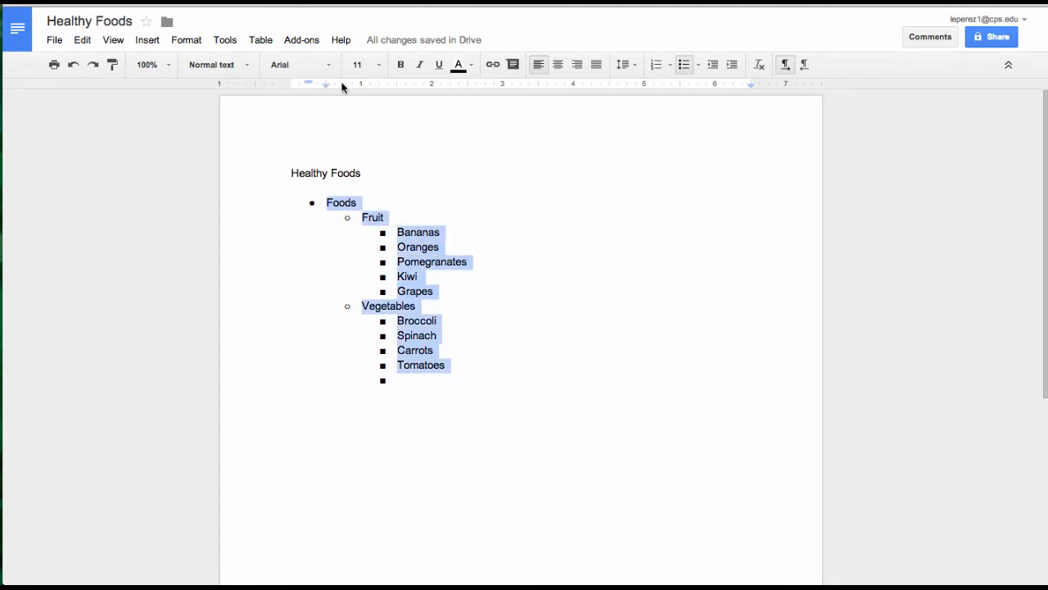
pyautogui.click(309, 45)
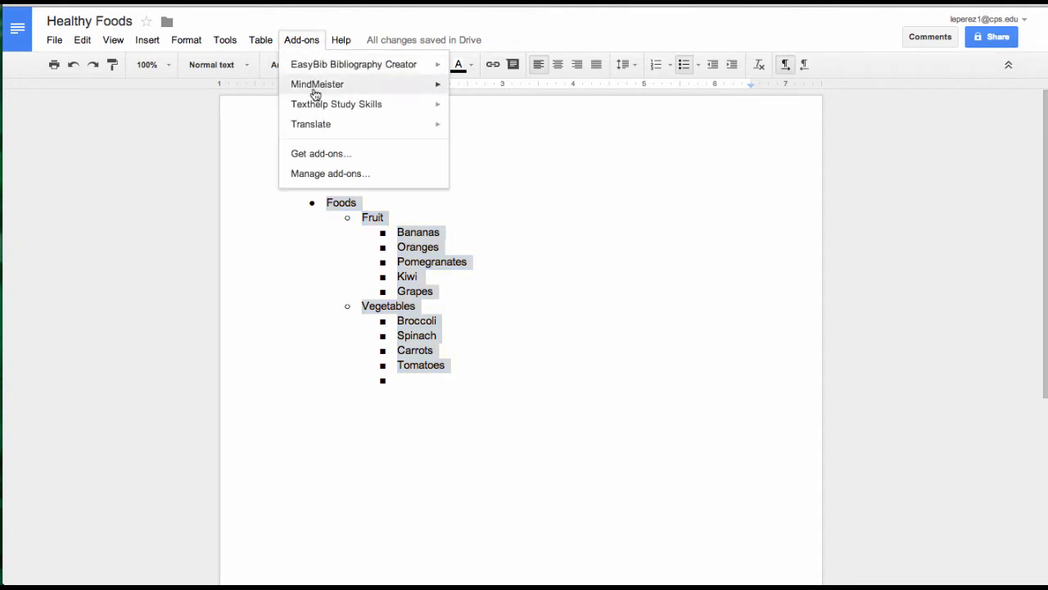
pyautogui.moveTo(316, 94)
pyautogui.click(482, 92)
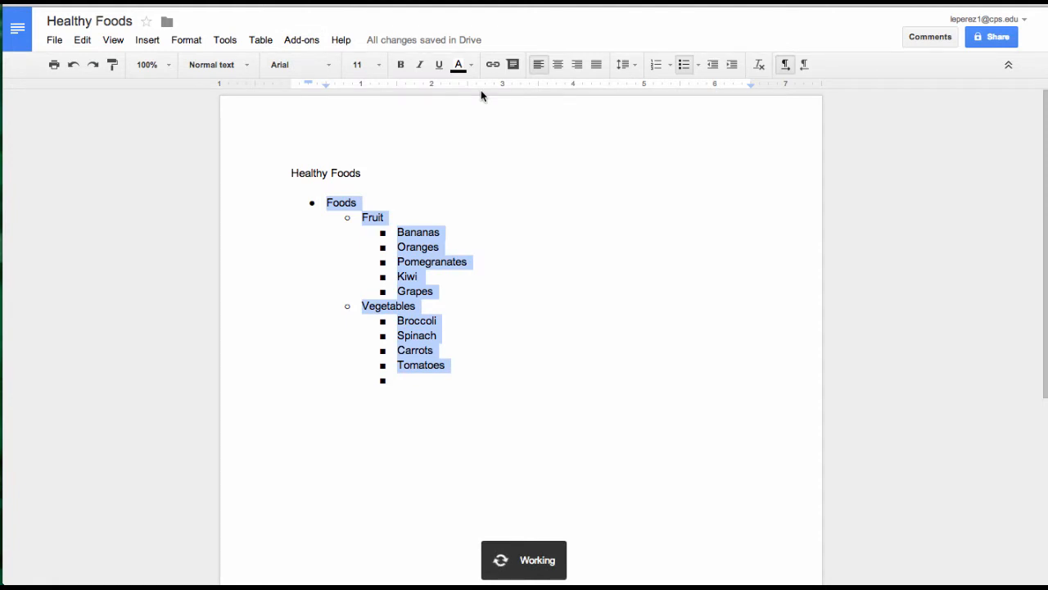
pyautogui.scroll(-1, 606, 271)
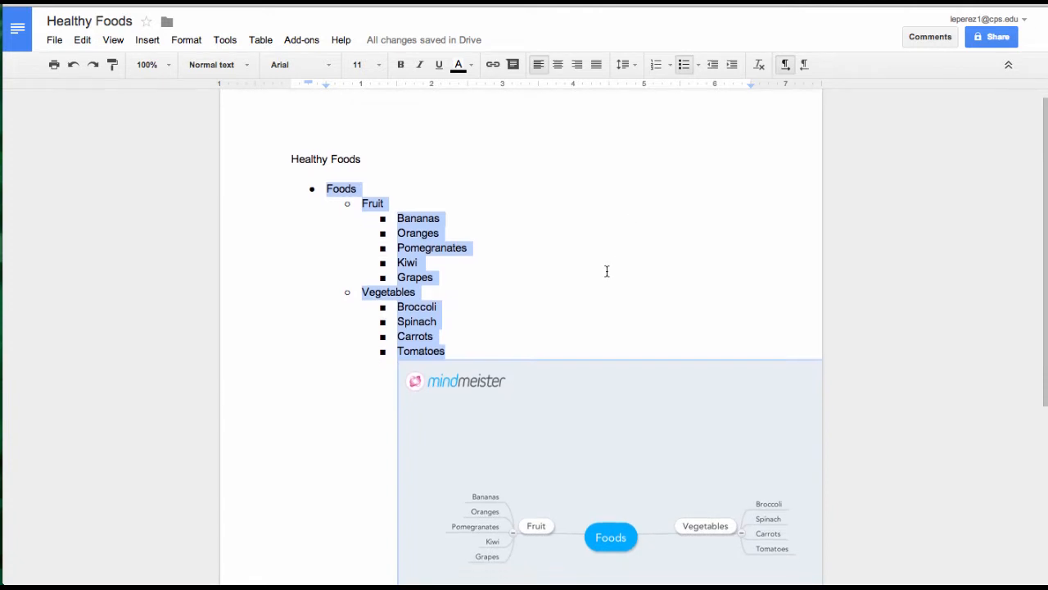
pyautogui.scroll(-5, 607, 271)
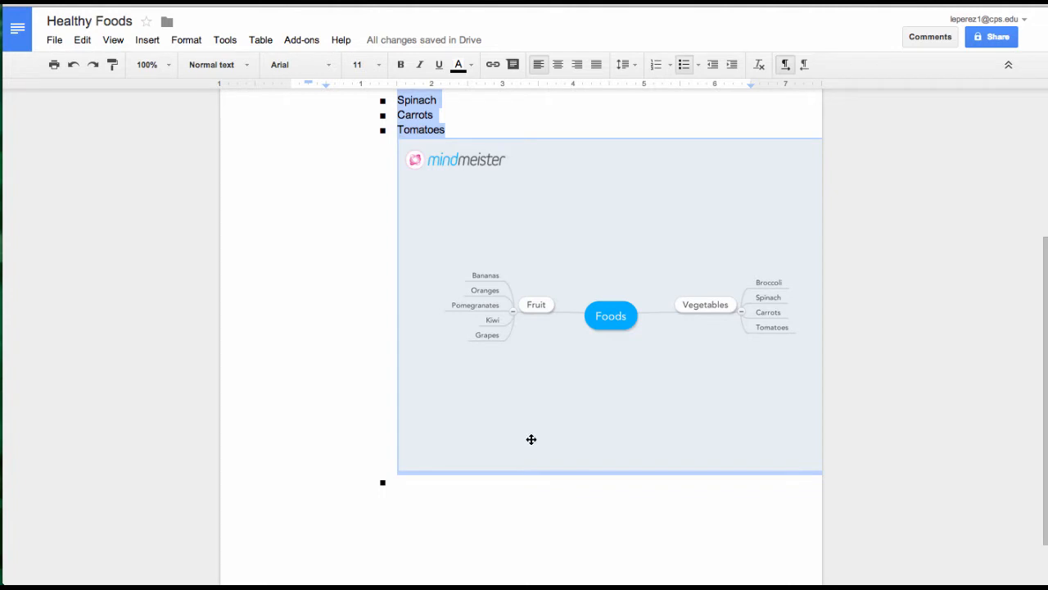
# Step: Center the mind map image inserted below the Foods list
pyautogui.click(534, 522)
pyautogui.click(535, 437)
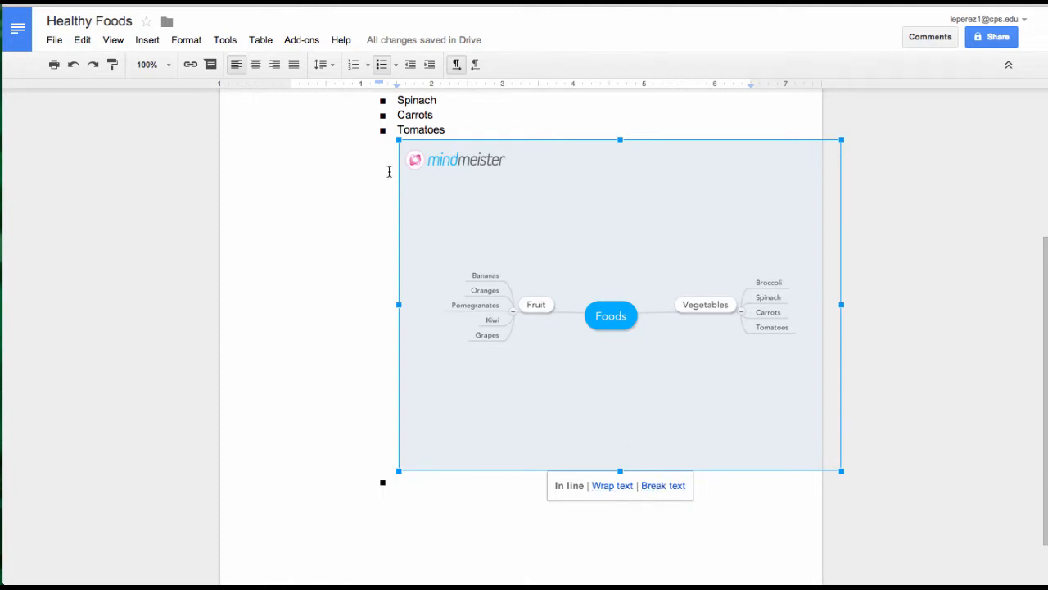
pyautogui.click(257, 69)
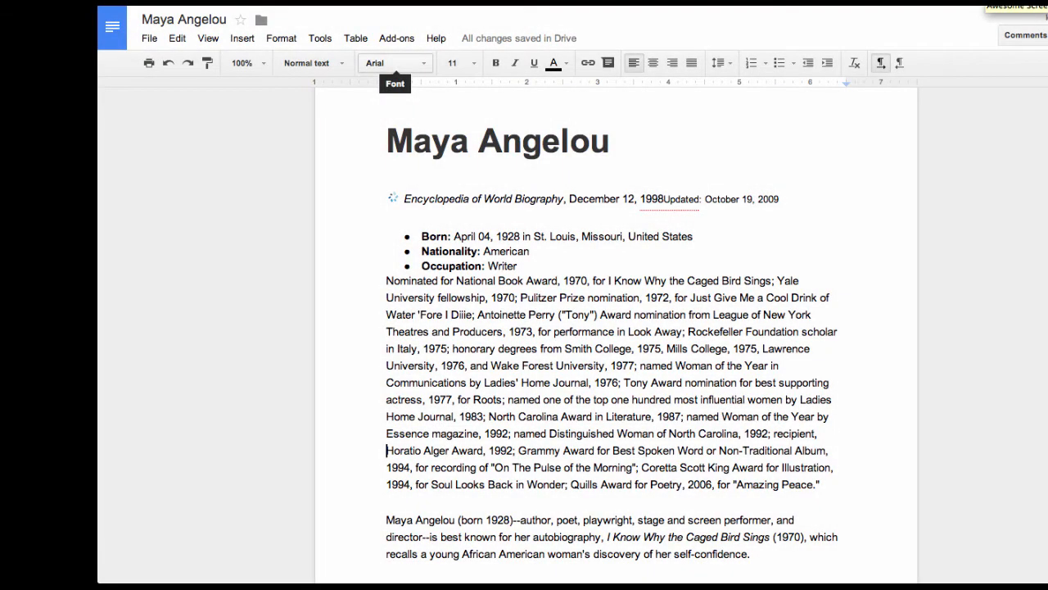
# Step: Show the Texthelp Study Skills highlighting tools in the Maya Angelou document
pyautogui.click(396, 38)
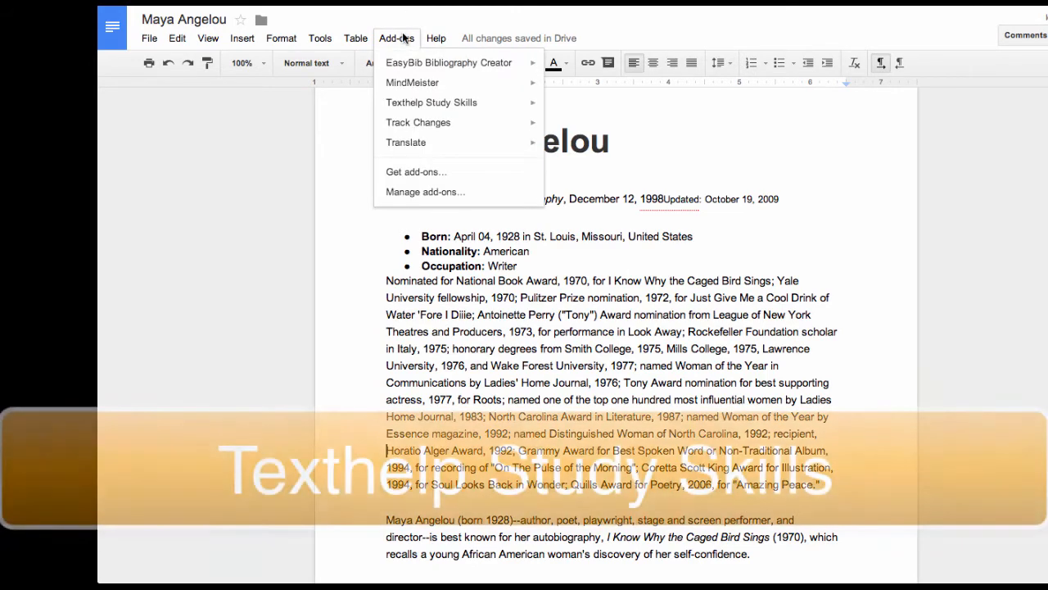
pyautogui.moveTo(447, 103)
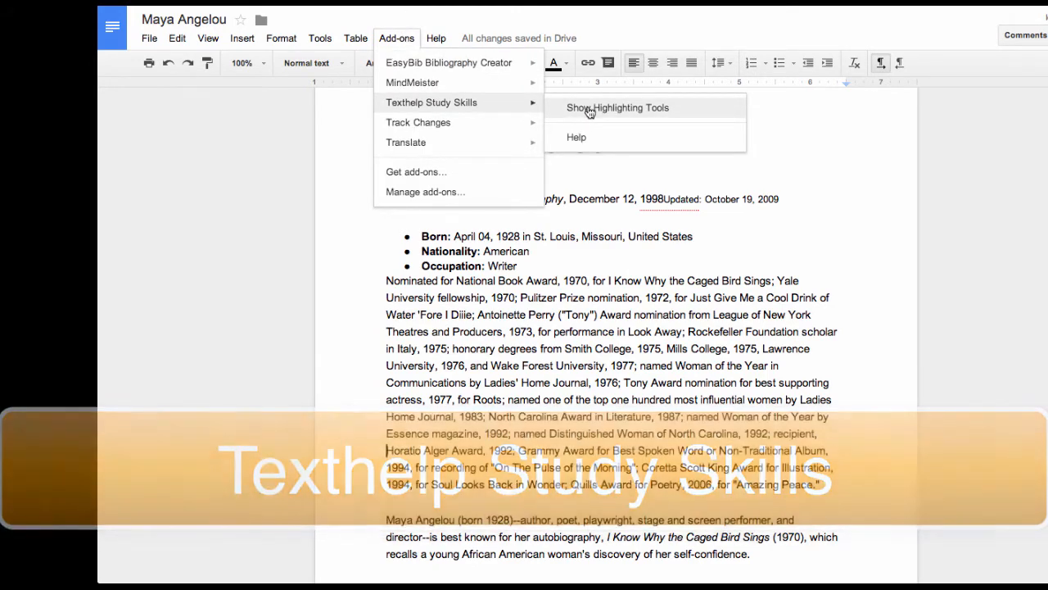
pyautogui.click(588, 109)
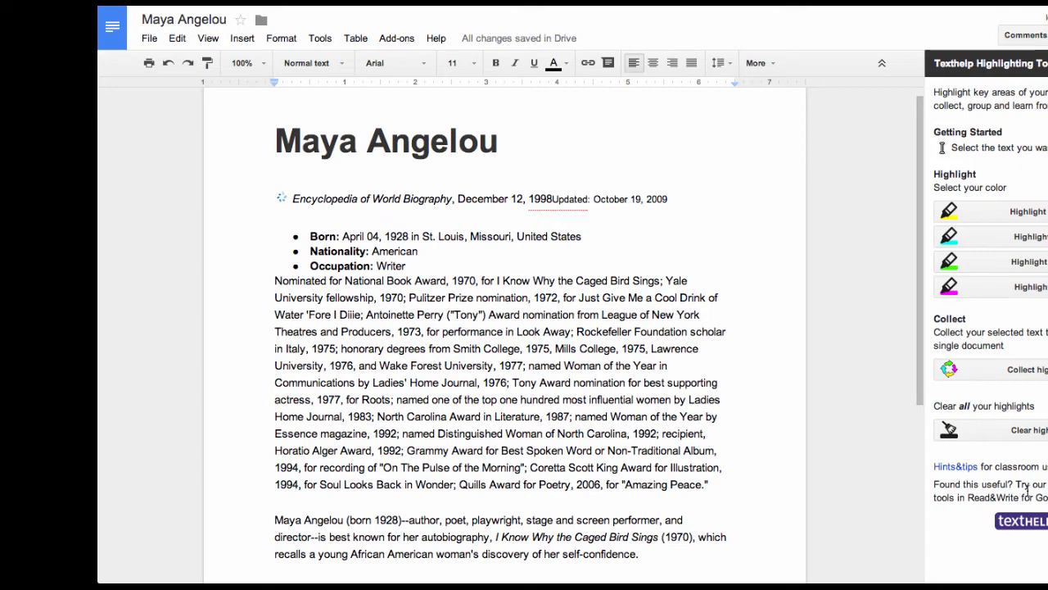
# Step: Open Texthelp's hints and tips page and review its classroom strategies for the highlighting tools
pyautogui.click(941, 475)
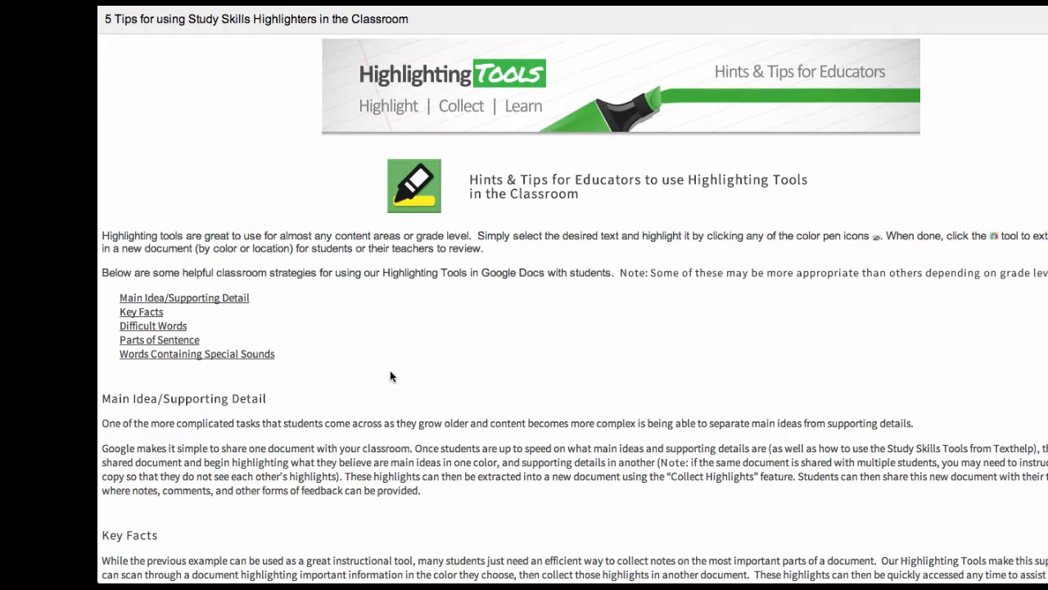
pyautogui.scroll(-2, 275, 388)
pyautogui.scroll(-1, 275, 388)
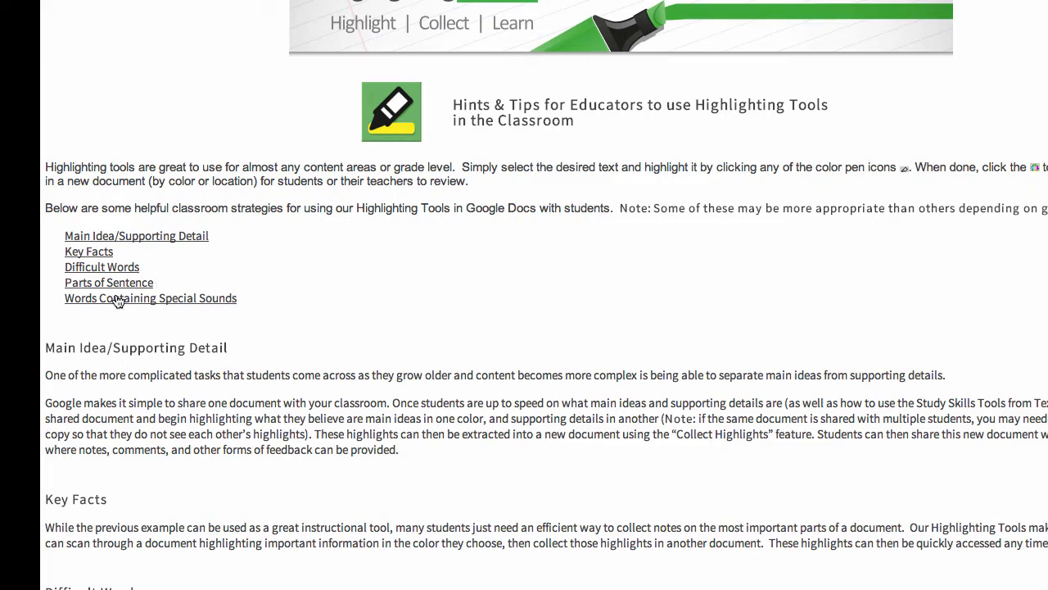
pyautogui.scroll(-3, 202, 306)
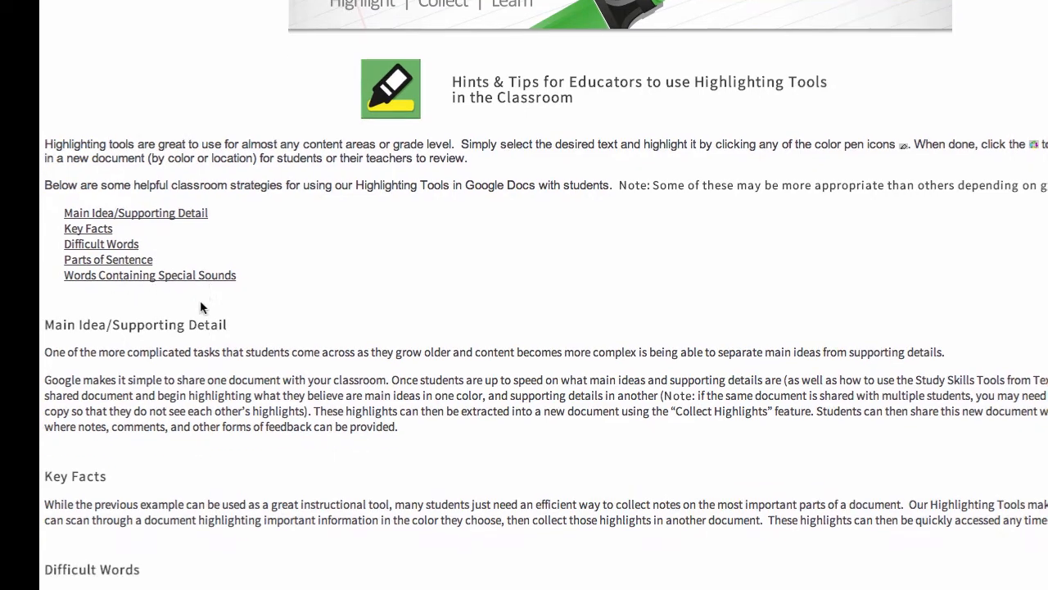
pyautogui.scroll(2, 201, 306)
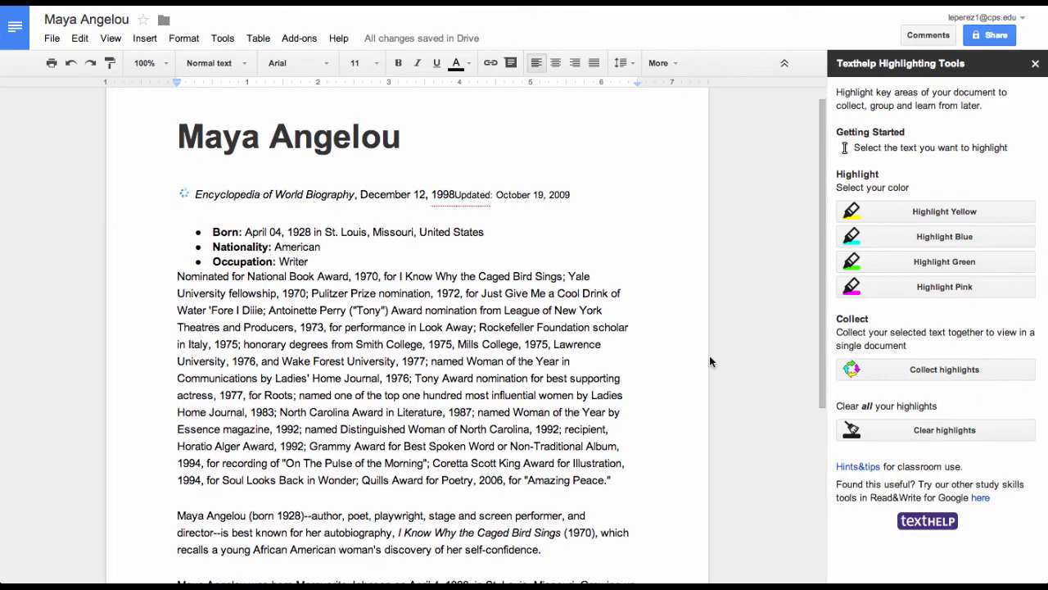
# Step: Try to apply the yellow highlight in the Maya Angelou document without any text selected
pyautogui.scroll(-1, 709, 361)
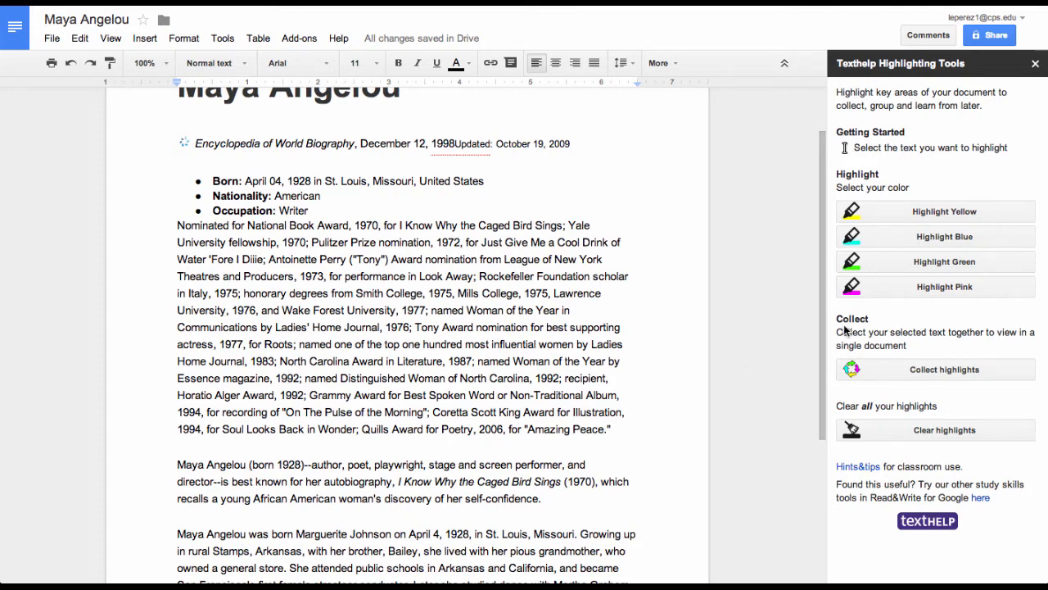
pyautogui.scroll(-3, 559, 441)
pyautogui.scroll(2, 560, 440)
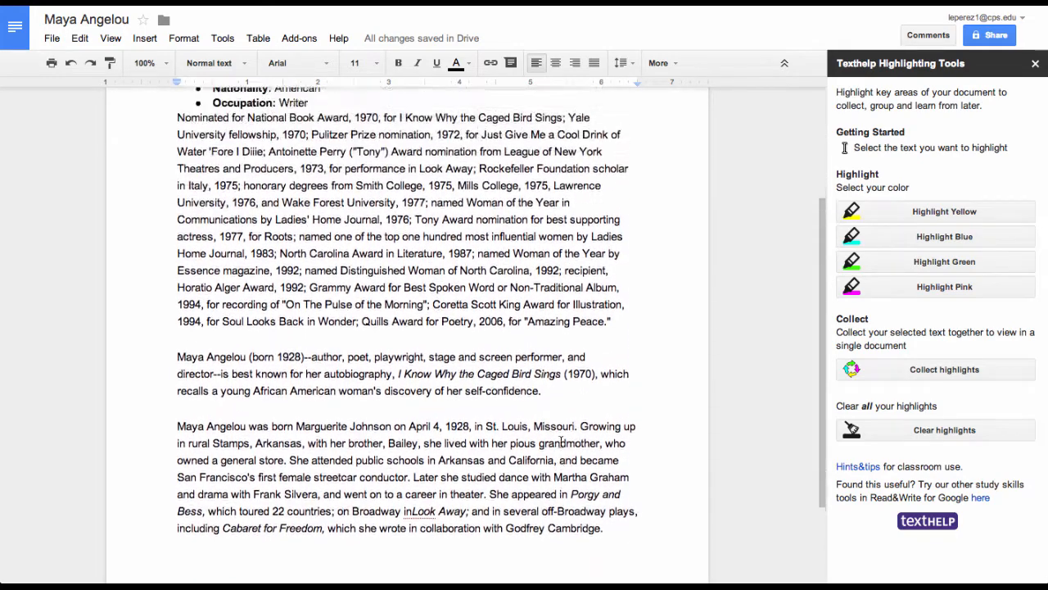
pyautogui.scroll(1, 561, 443)
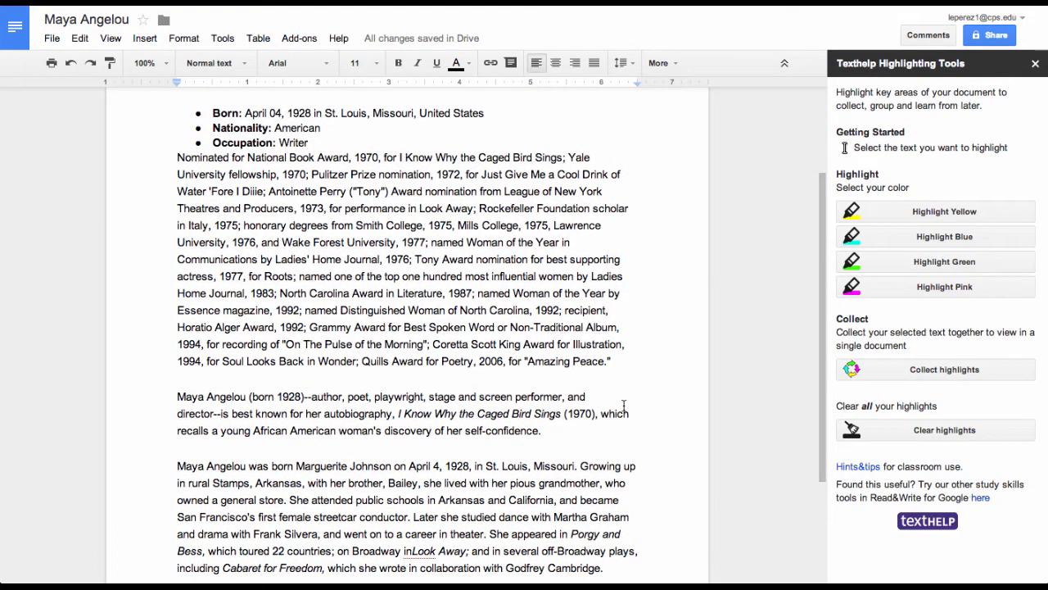
pyautogui.click(866, 212)
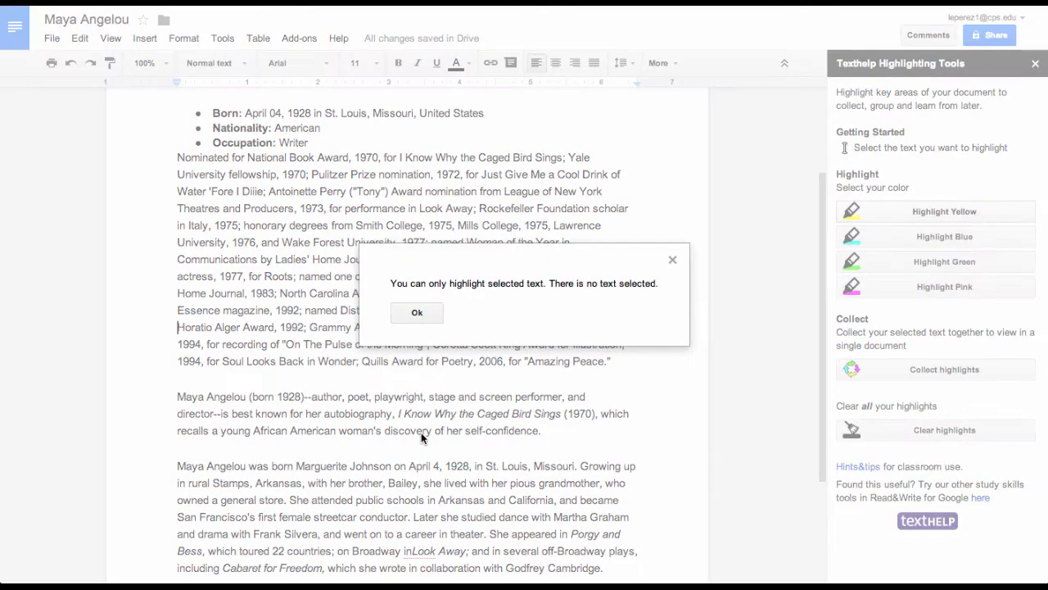
pyautogui.click(417, 313)
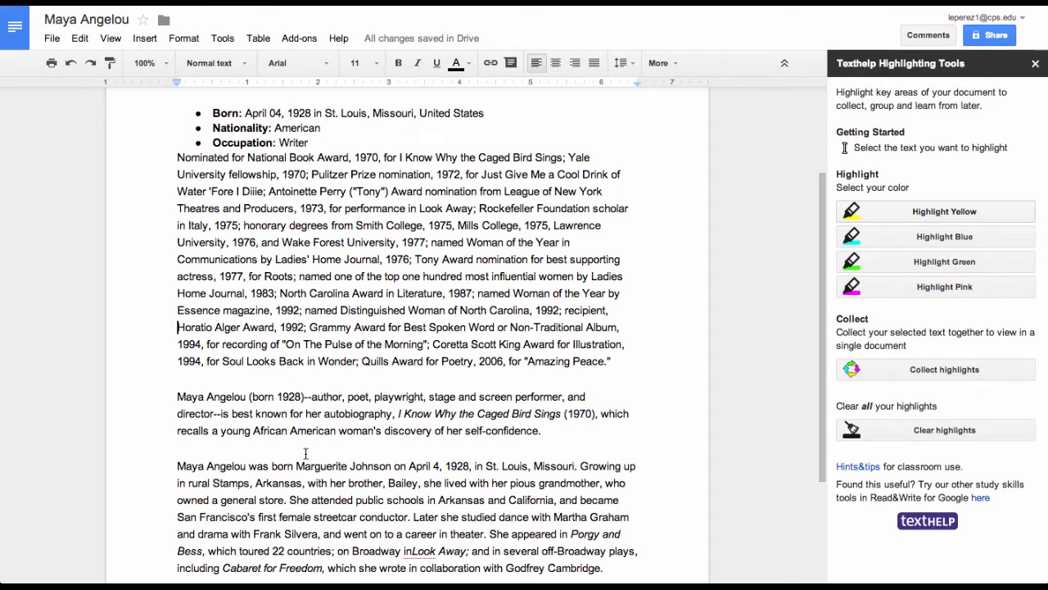
pyautogui.scroll(-2, 271, 460)
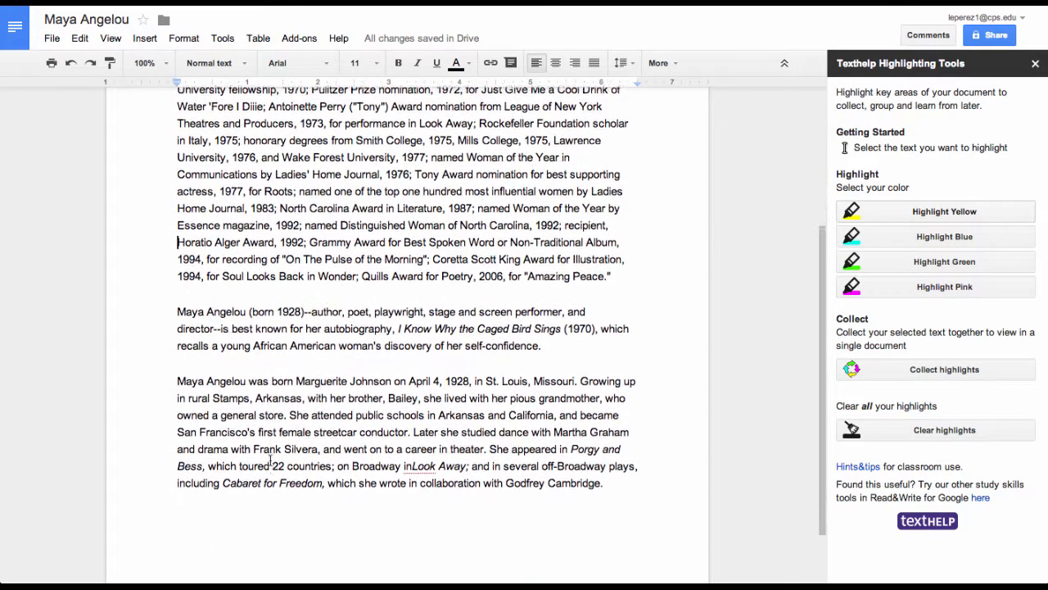
pyautogui.scroll(2, 270, 460)
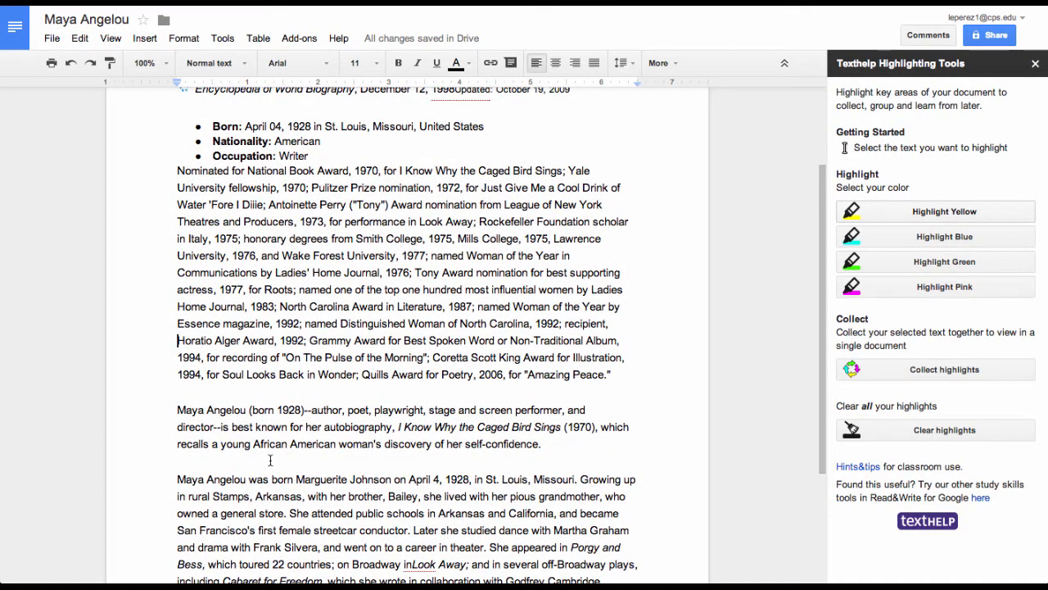
pyautogui.scroll(1, 270, 460)
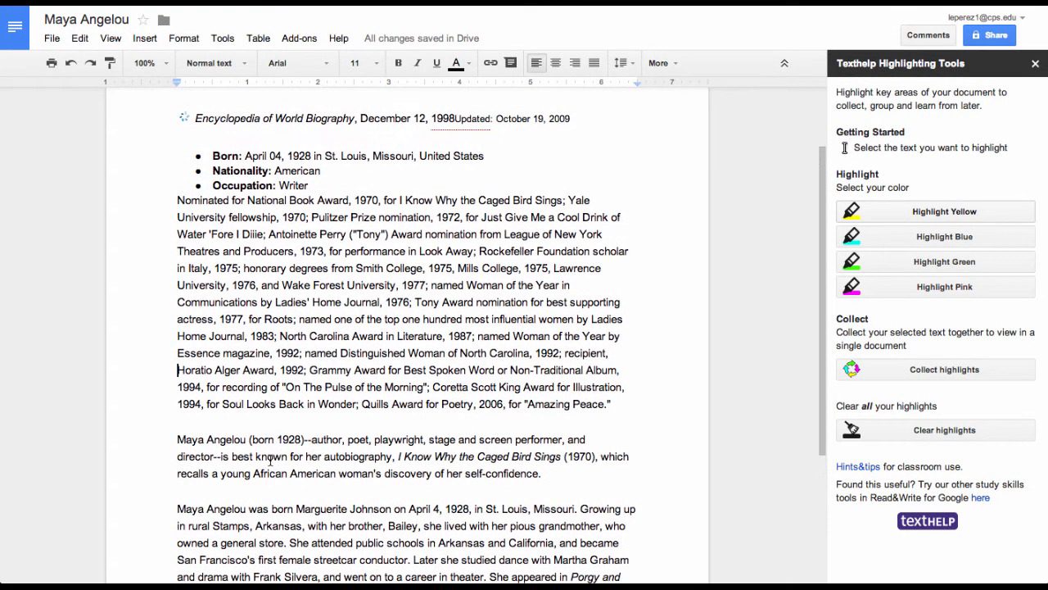
pyautogui.scroll(2, 334, 357)
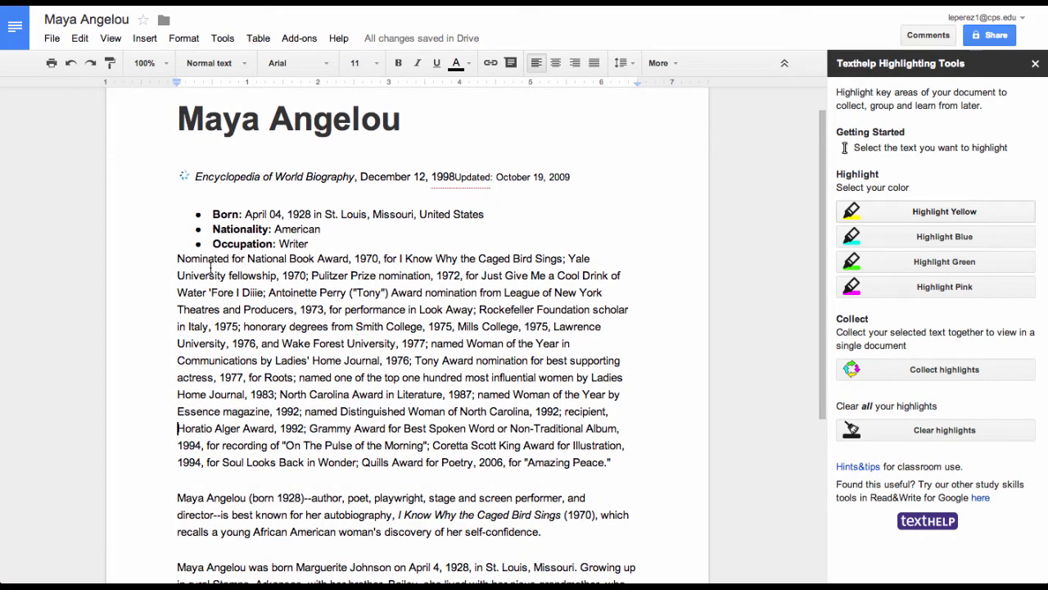
pyautogui.moveTo(177, 258); pyautogui.dragTo(491, 258)
pyautogui.moveTo(564, 259); pyautogui.dragTo(153, 261)
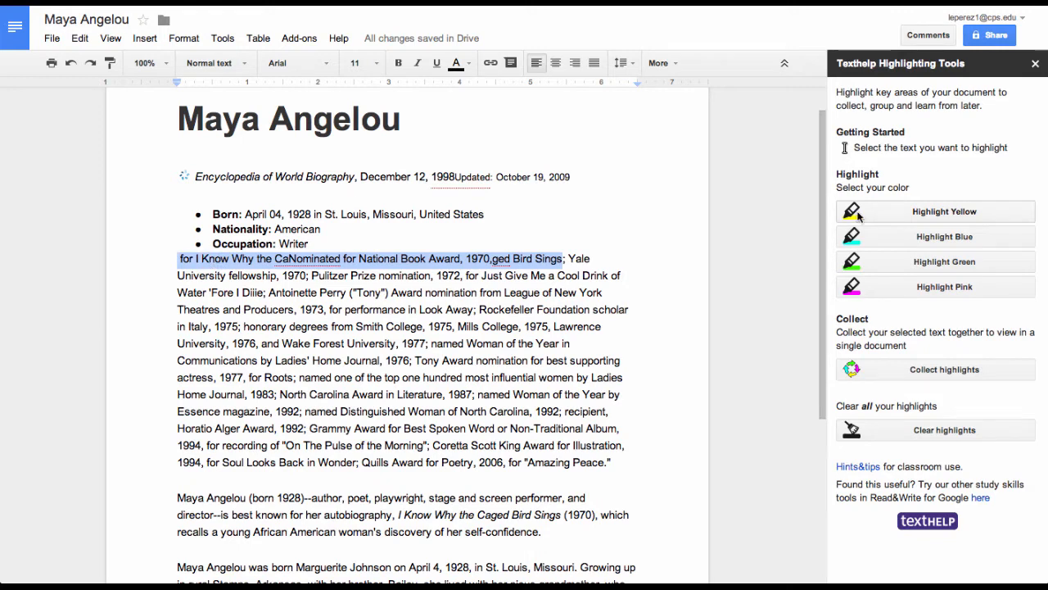
pyautogui.click(467, 377)
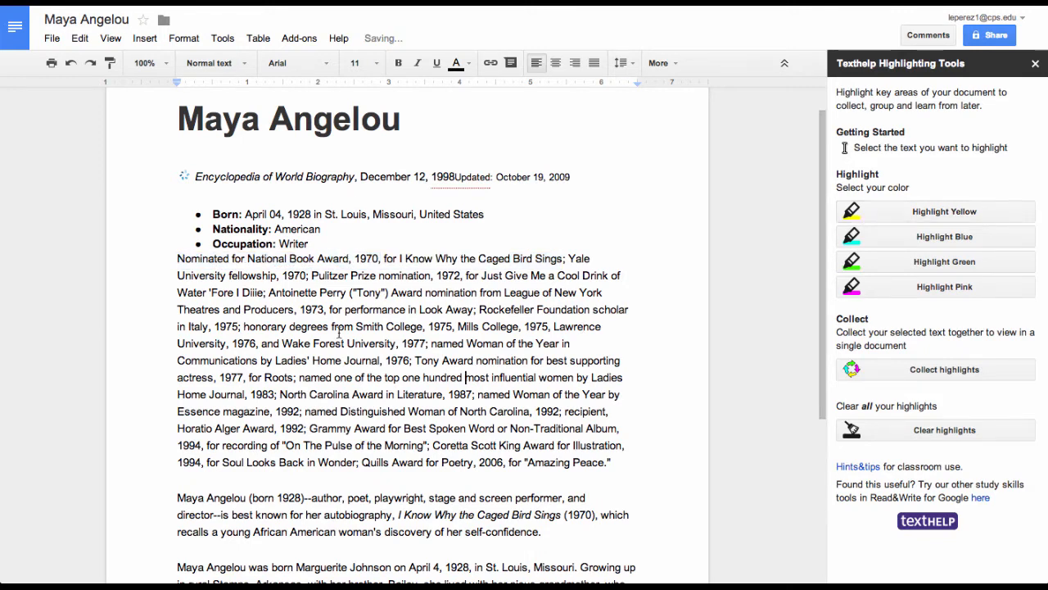
# Step: Highlight "Nominated for National Book Award, 1970, for I Know Why the Caged Bird Sings" in yellow with Texthelp
pyautogui.moveTo(446, 258); pyautogui.dragTo(561, 264)
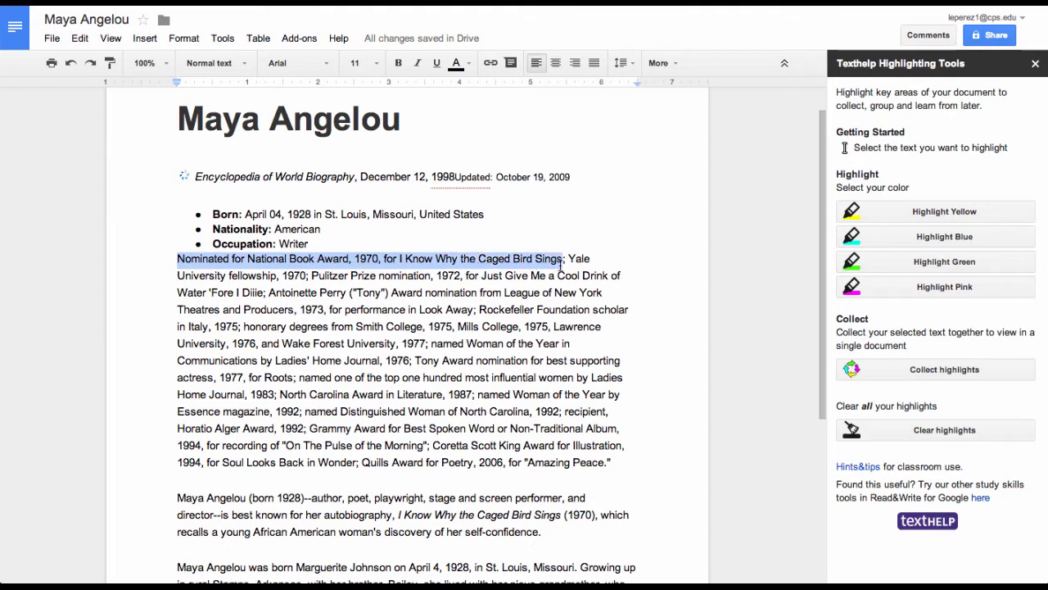
pyautogui.click(883, 209)
pyautogui.click(477, 464)
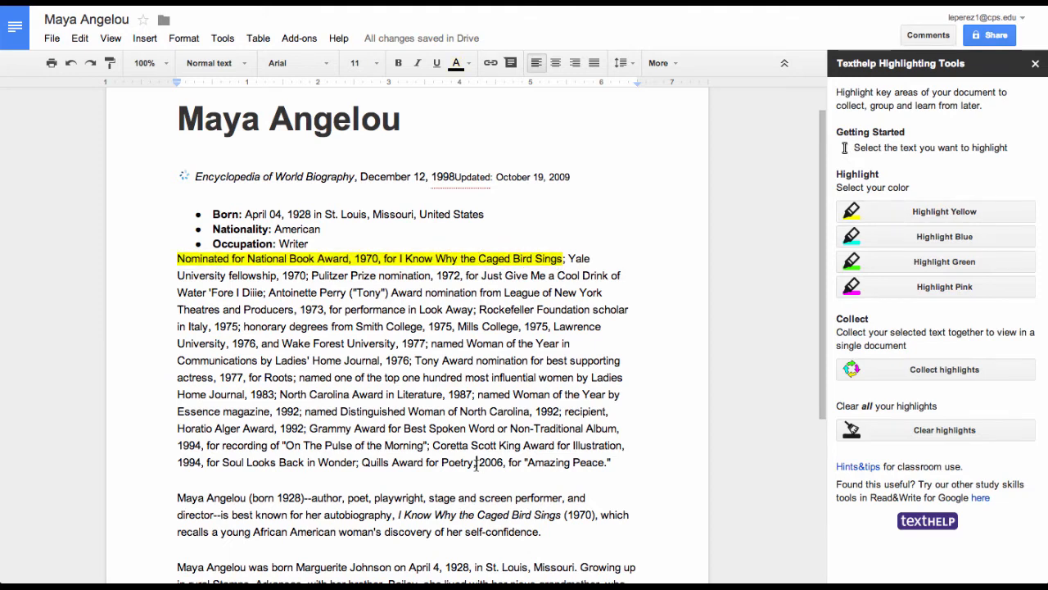
# Step: Highlight "best known for her autobiography, I Know Why the Caged Bird Sings (1970)," in yellow in the second paragraph
pyautogui.scroll(-2, 476, 465)
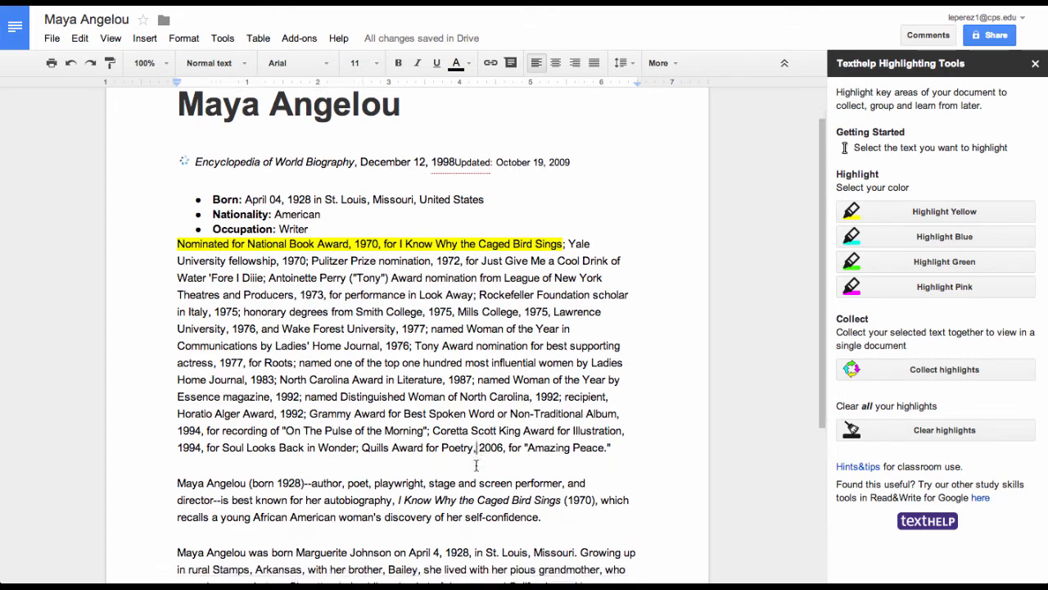
pyautogui.scroll(-1, 476, 465)
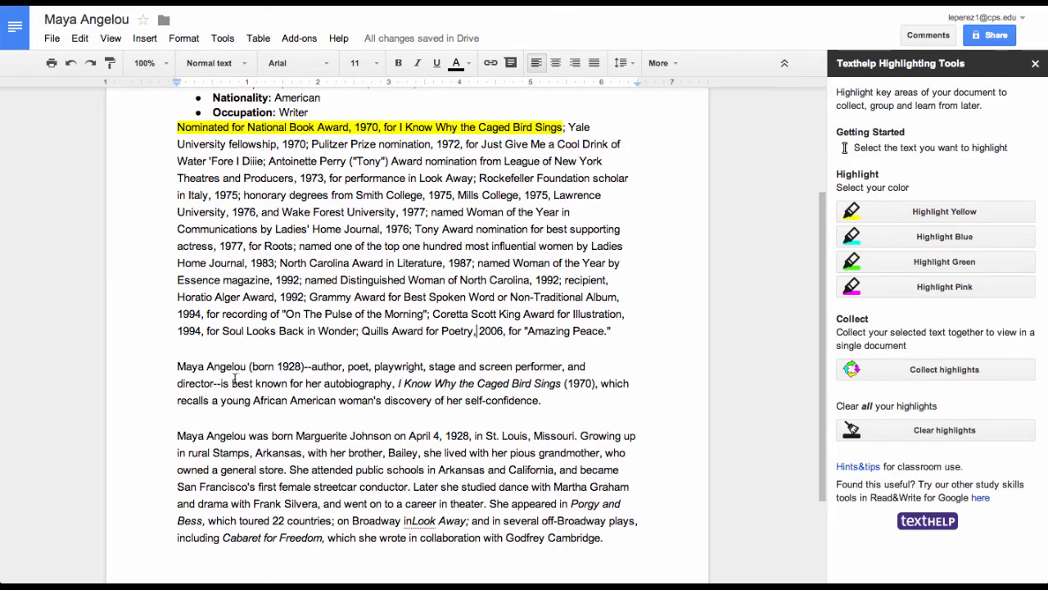
pyautogui.moveTo(232, 383); pyautogui.dragTo(604, 384)
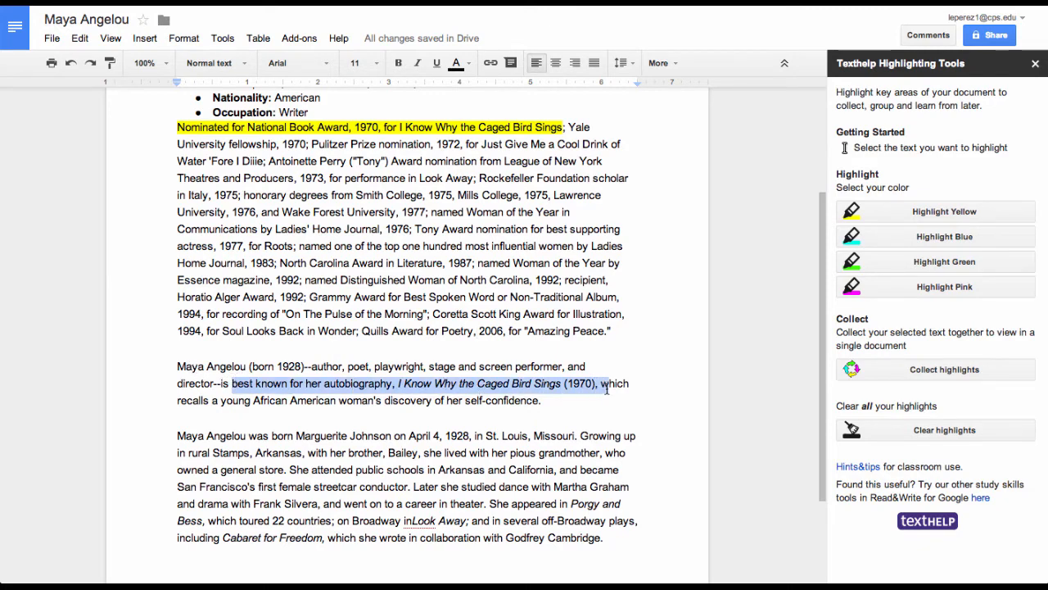
pyautogui.click(850, 213)
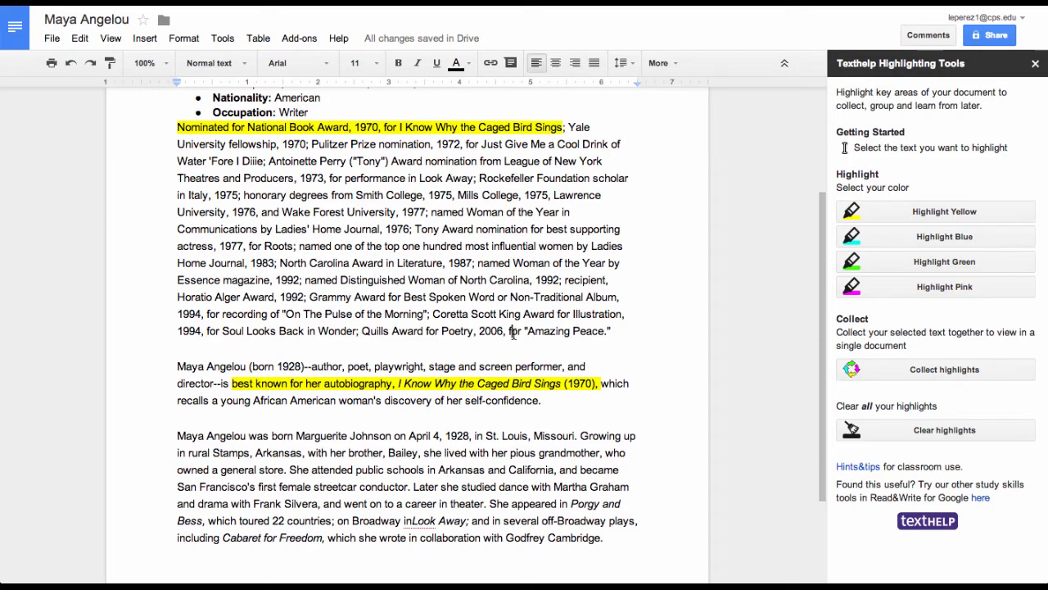
pyautogui.scroll(1, 513, 332)
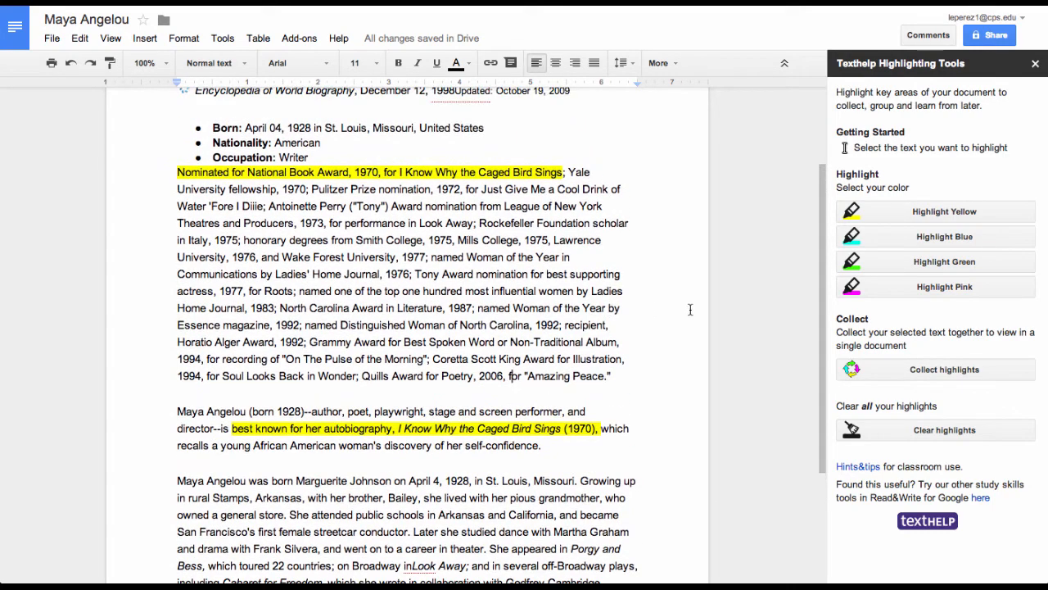
# Step: Highlight the "Born: April 04, 1928 in St. Louis, Missouri, United States" line in blue with Texthelp
pyautogui.scroll(1, 696, 312)
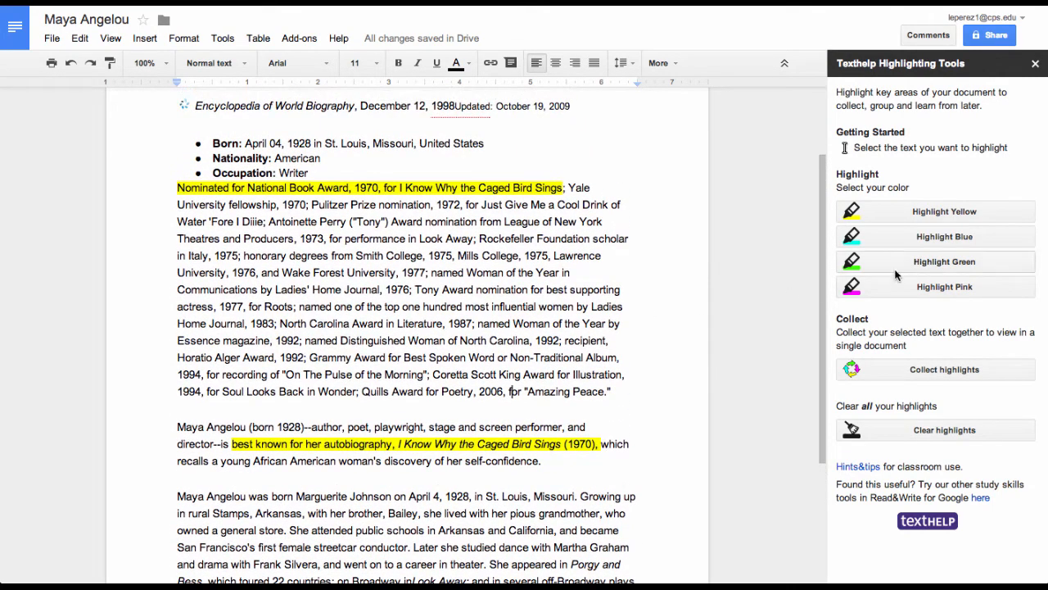
pyautogui.scroll(1, 403, 326)
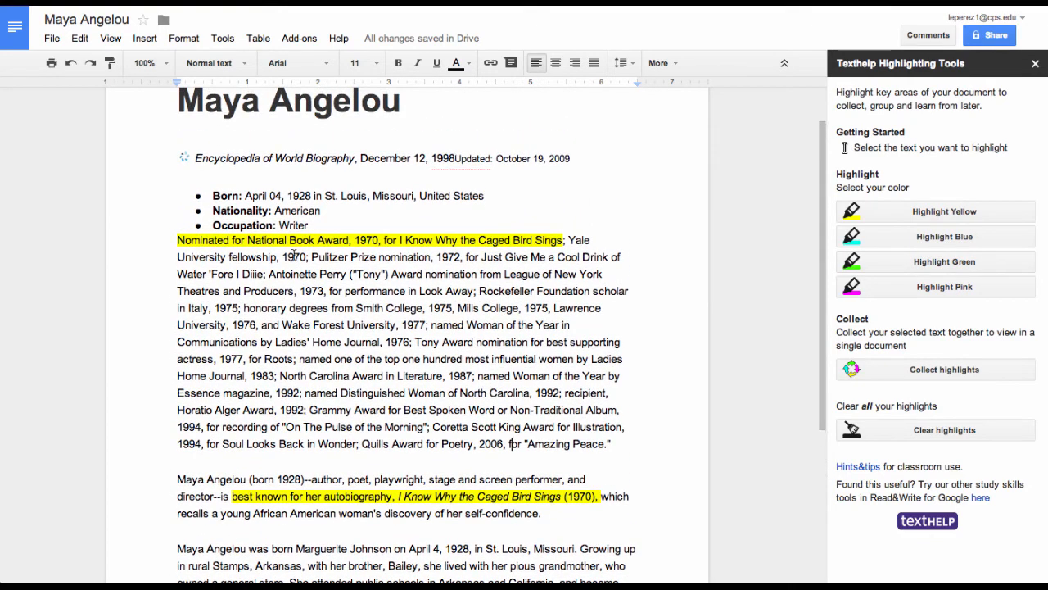
pyautogui.moveTo(212, 196); pyautogui.dragTo(489, 195)
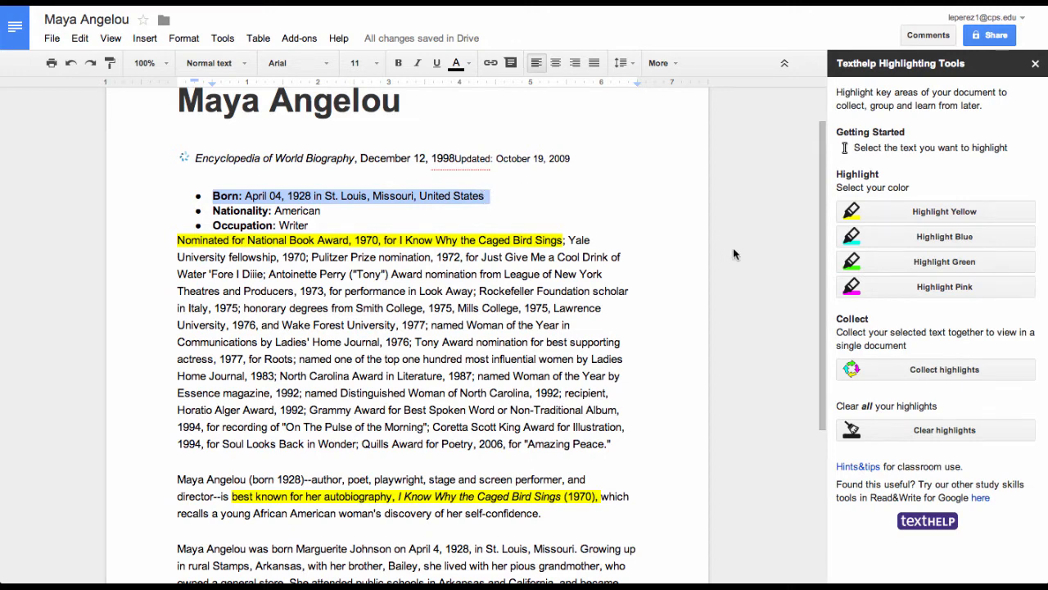
pyautogui.click(856, 240)
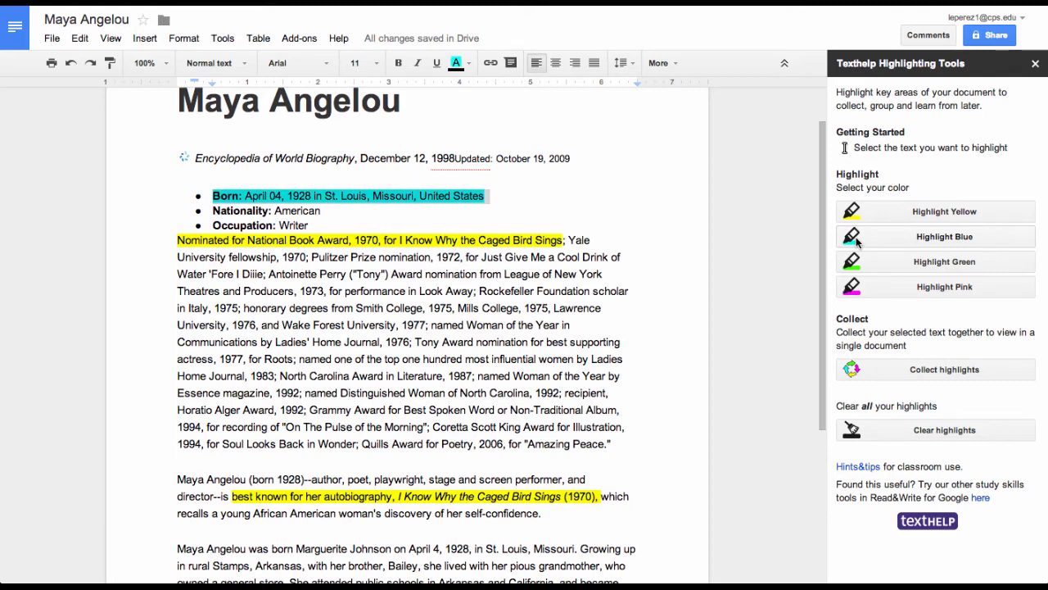
pyautogui.click(543, 375)
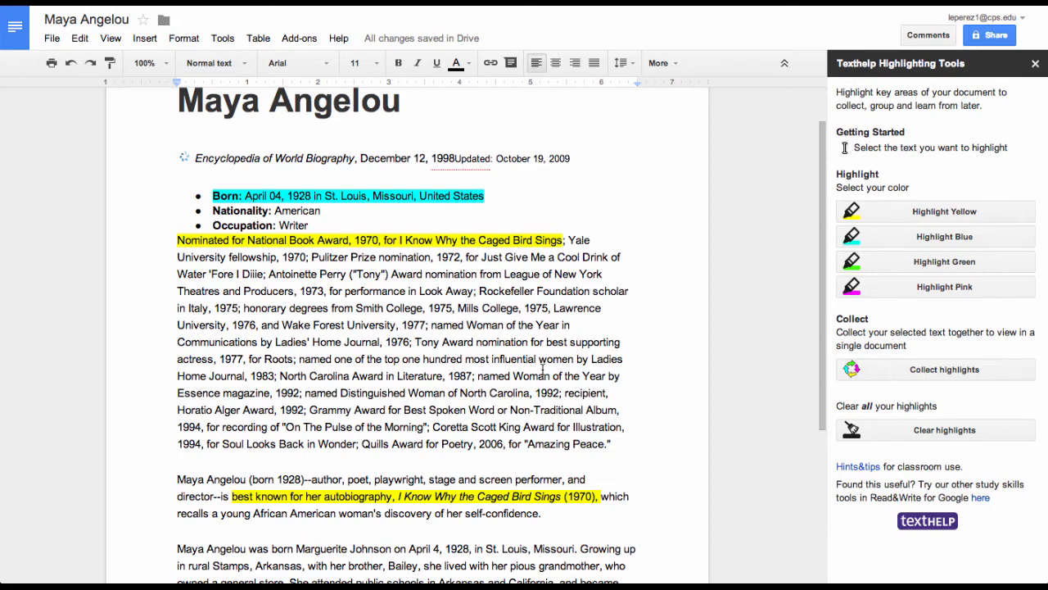
# Step: Collect the document's highlights with Texthelp, sorted by color, and open the resulting highlights document
pyautogui.scroll(-1, 543, 370)
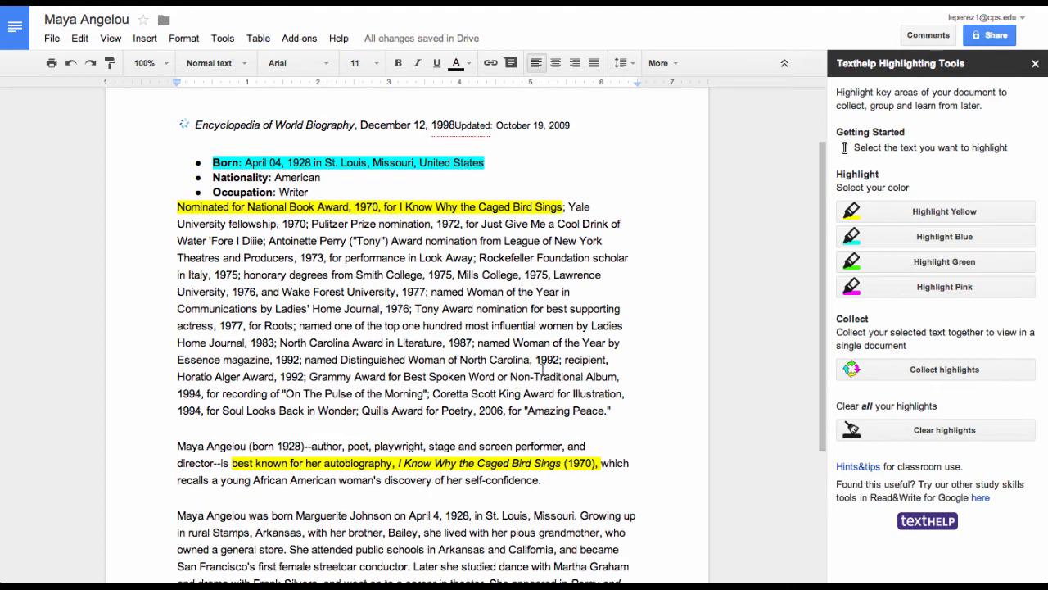
pyautogui.scroll(1, 543, 370)
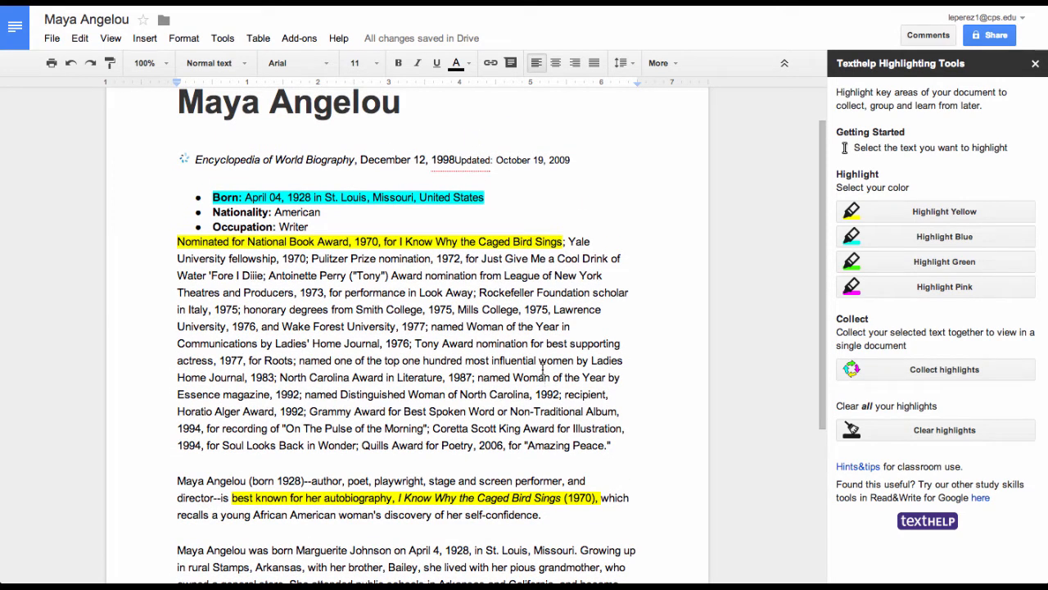
pyautogui.click(928, 372)
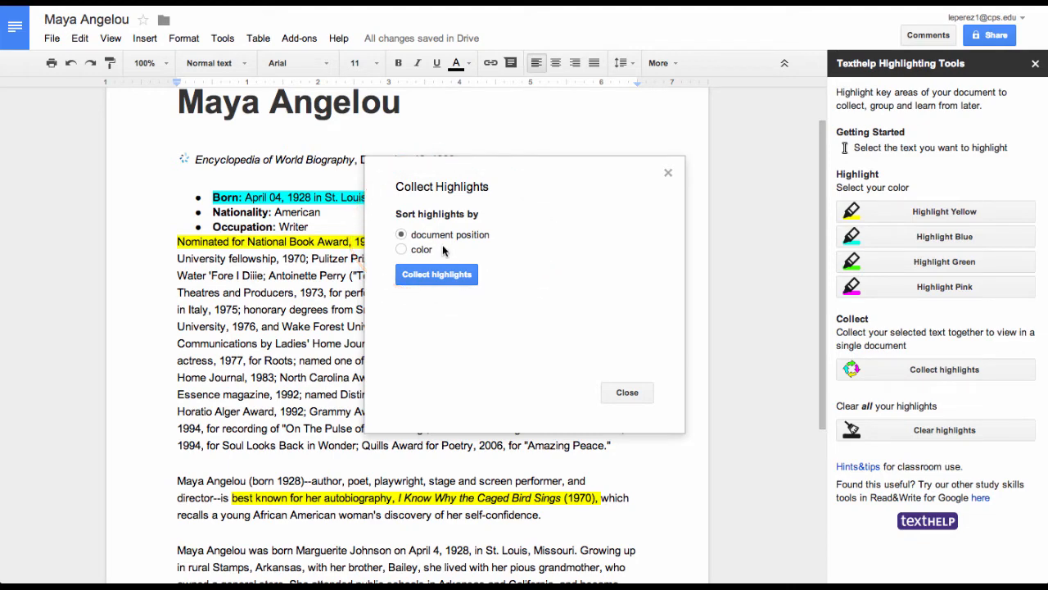
pyautogui.click(400, 251)
pyautogui.click(447, 279)
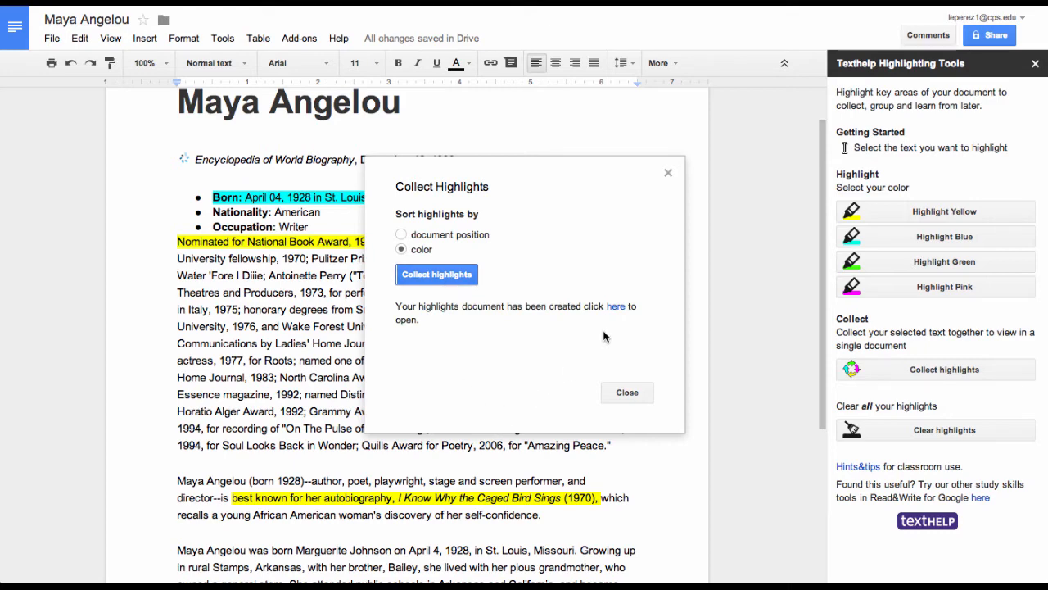
pyautogui.click(615, 307)
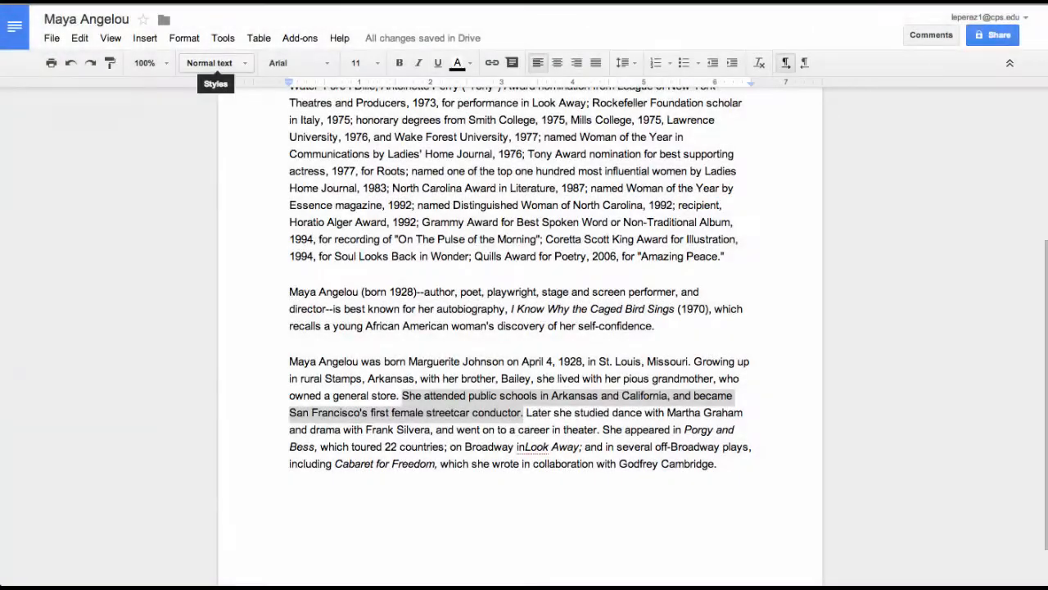
# Step: Start the Translate add-on in the Maya Angelou document
pyautogui.click(300, 38)
pyautogui.moveTo(324, 143)
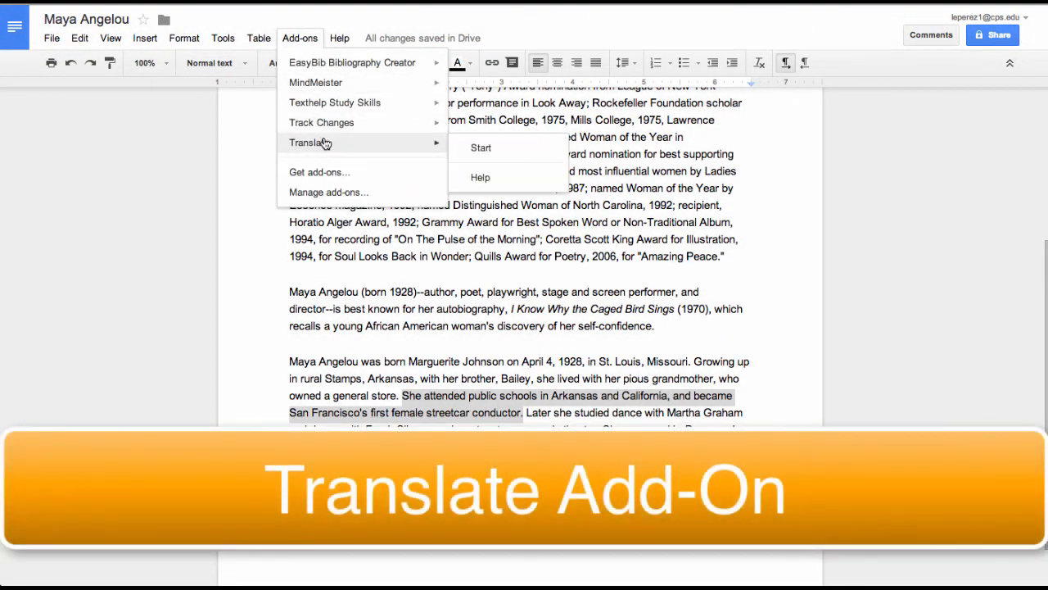
pyautogui.click(480, 148)
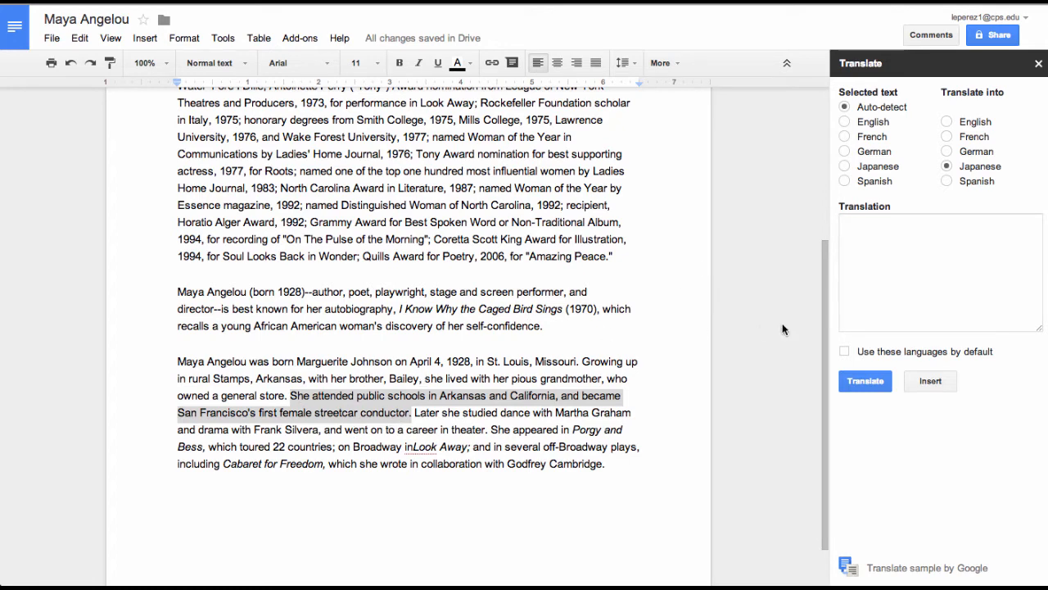
# Step: Enter the sentence "She attended public schools in Arkansas and California, and became San Francisco's first female streetcar conductor." for translation and translate it into Spanish
pyautogui.click(881, 259)
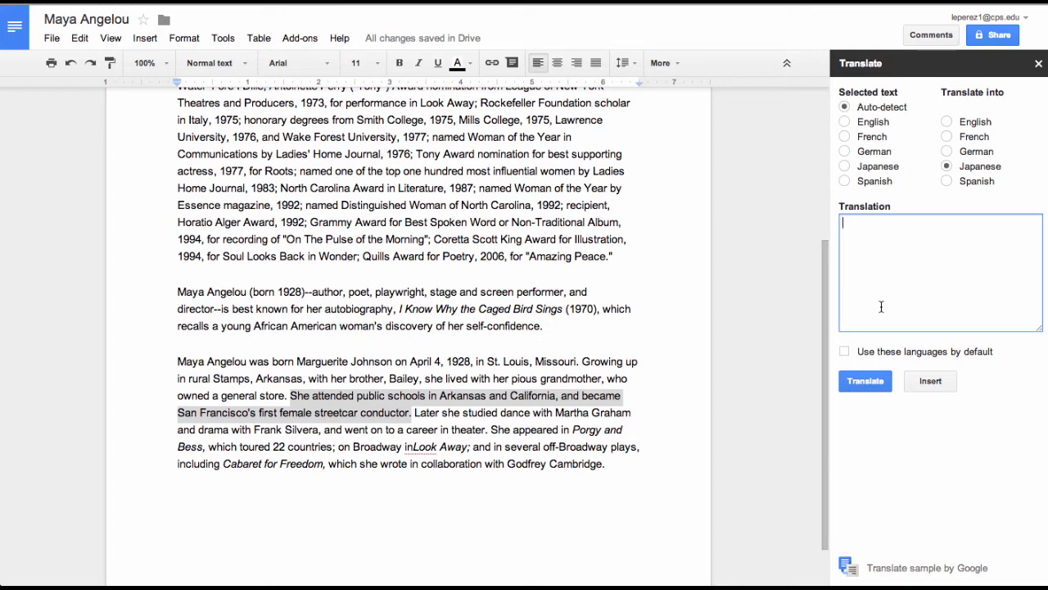
pyautogui.write("She attended public schools in Arkansas and California, and became San Francisco's first female streetcar conductor.")
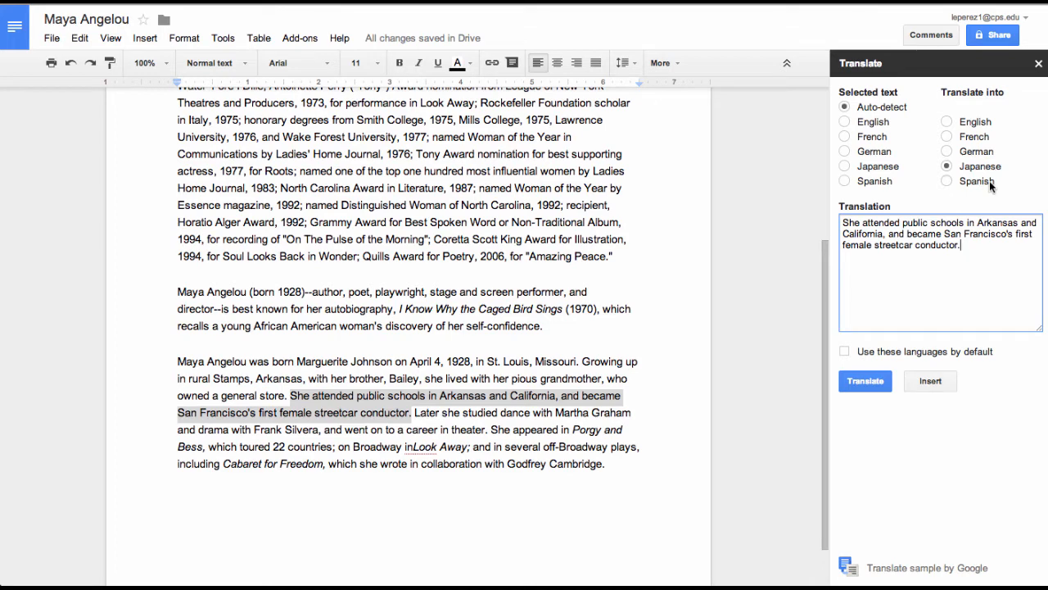
pyautogui.click(948, 181)
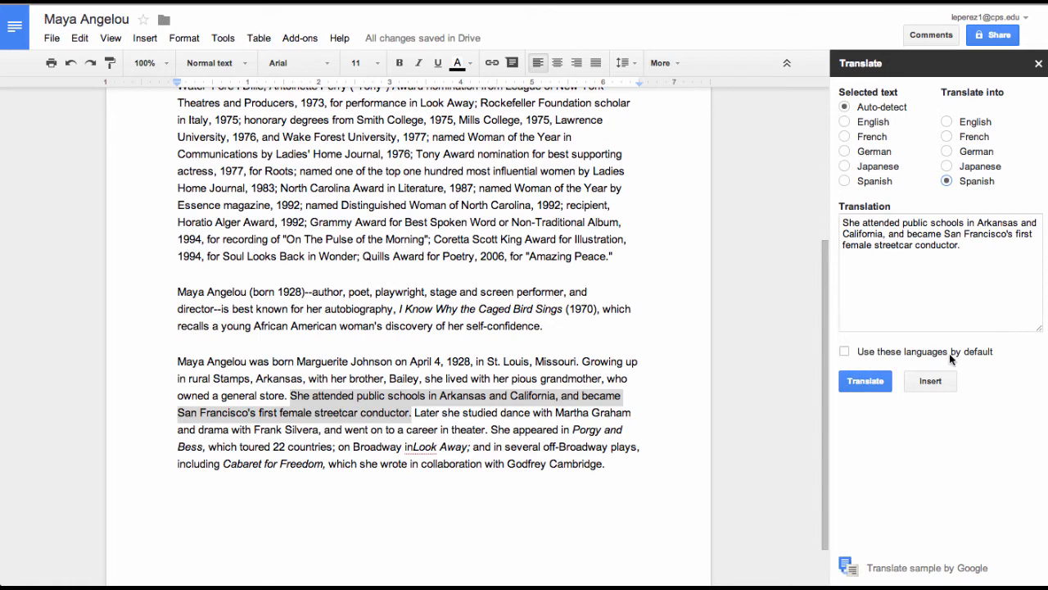
pyautogui.click(863, 383)
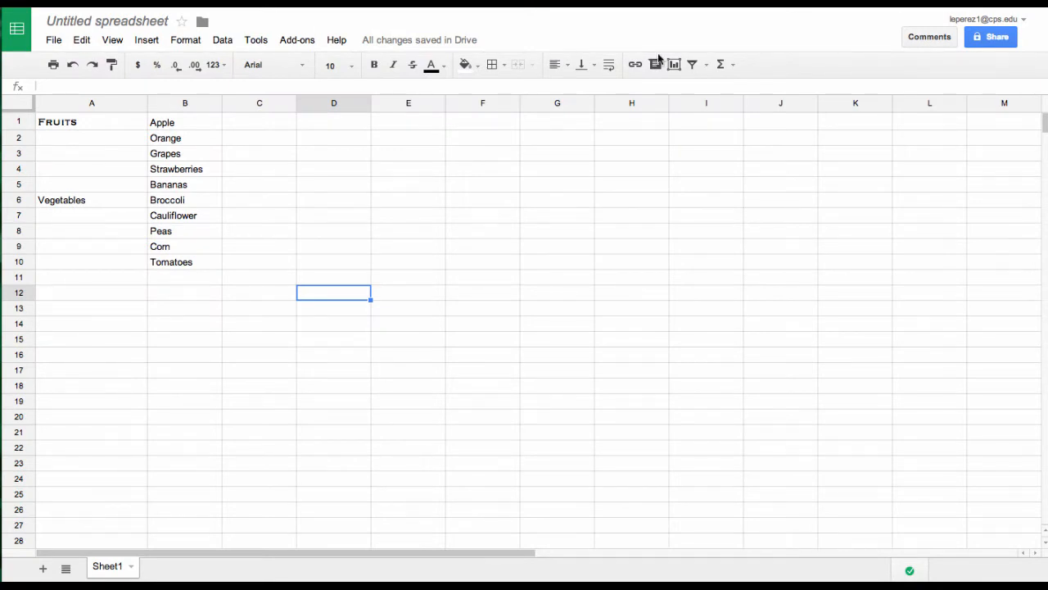
pyautogui.click(313, 44)
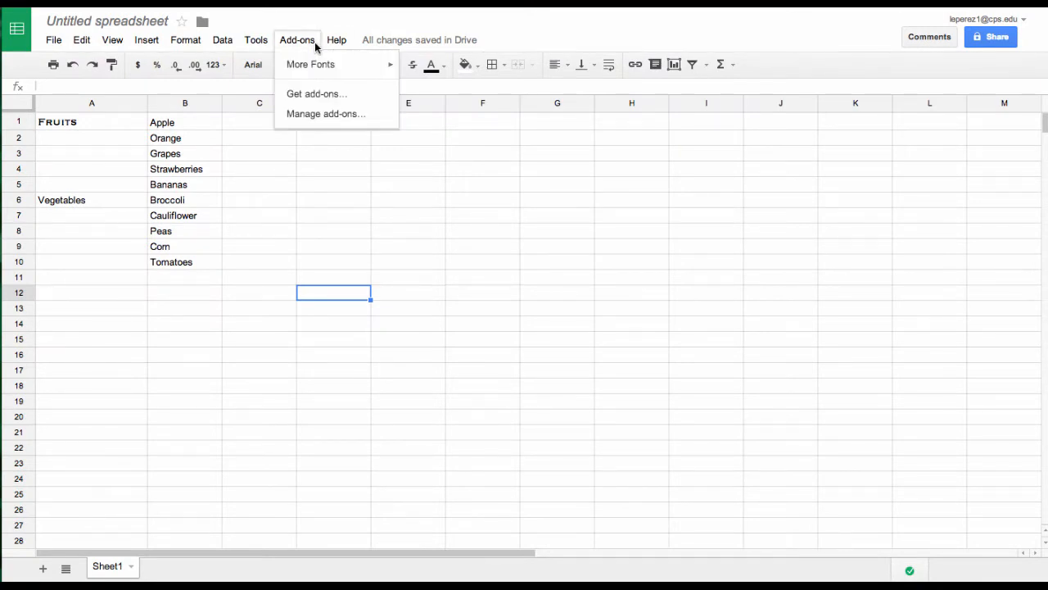
pyautogui.moveTo(317, 72)
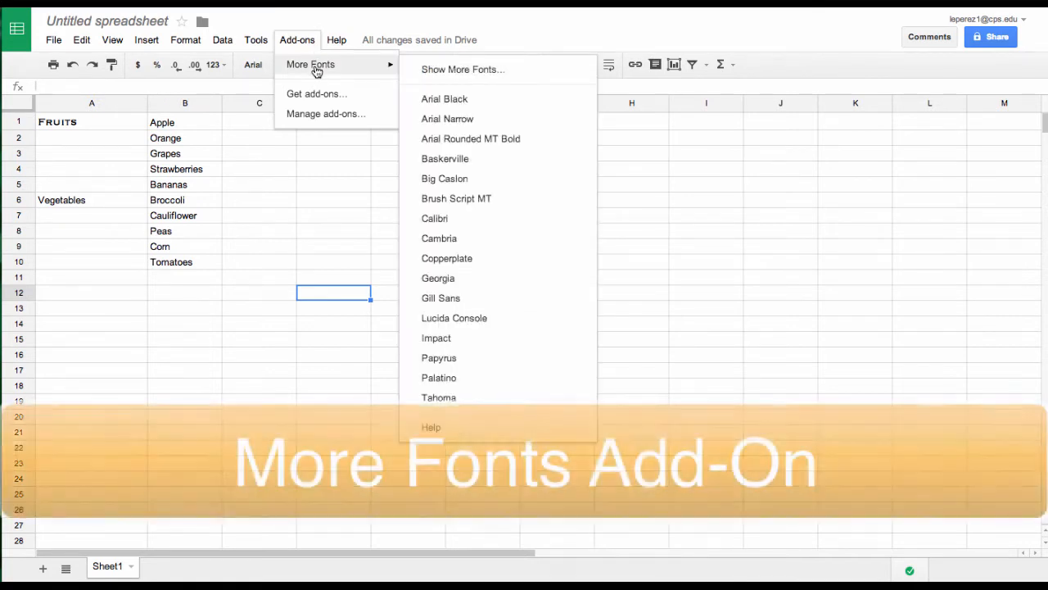
pyautogui.click(161, 400)
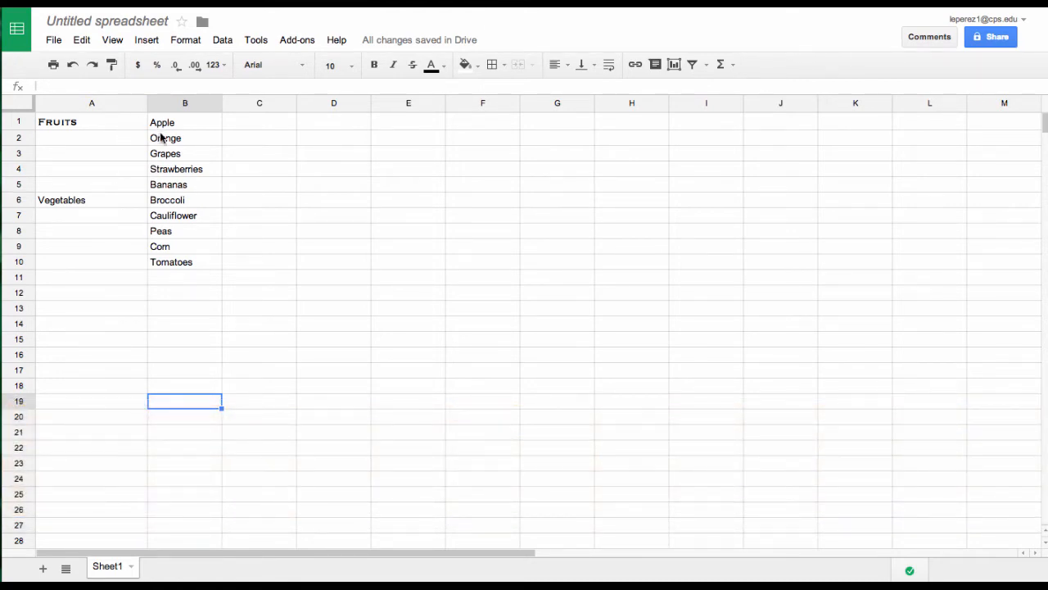
# Step: Apply the Copperplate font to the Vegetables heading in cell A6 with the More Fonts add-on
pyautogui.click(121, 204)
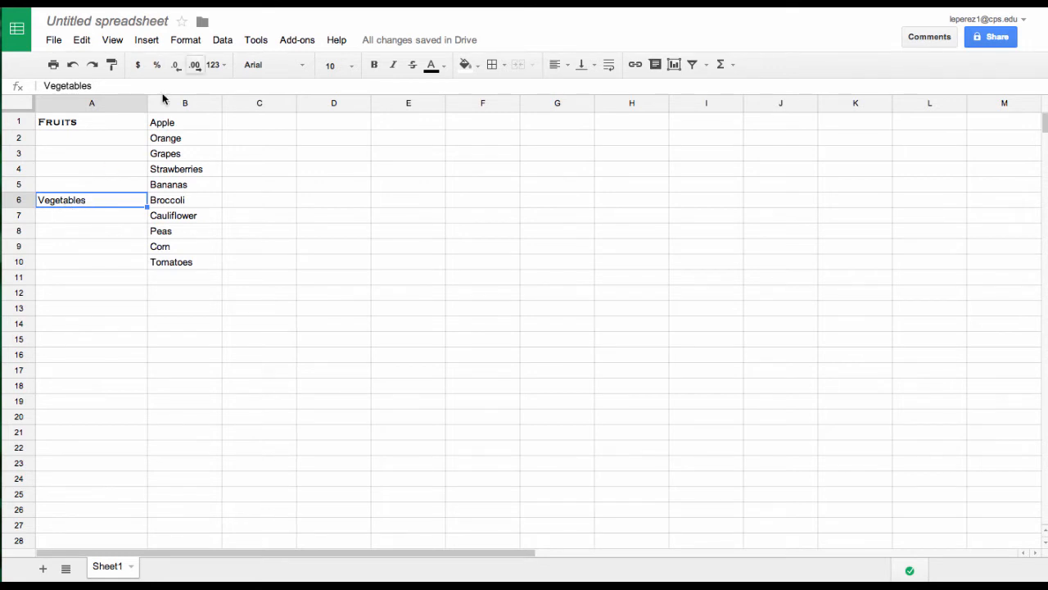
pyautogui.click(285, 43)
pyautogui.moveTo(292, 72)
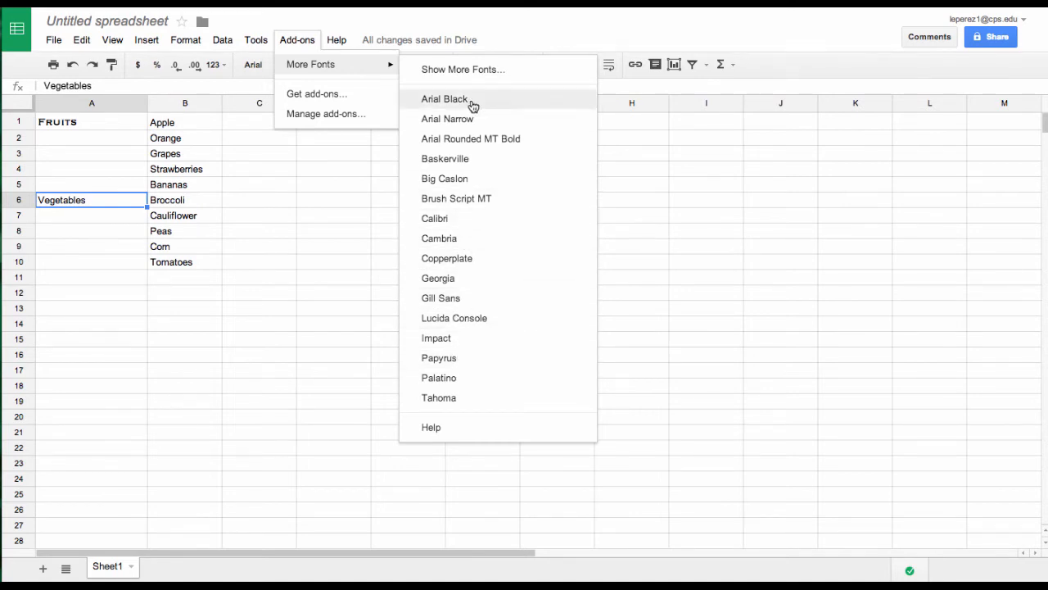
pyautogui.click(457, 260)
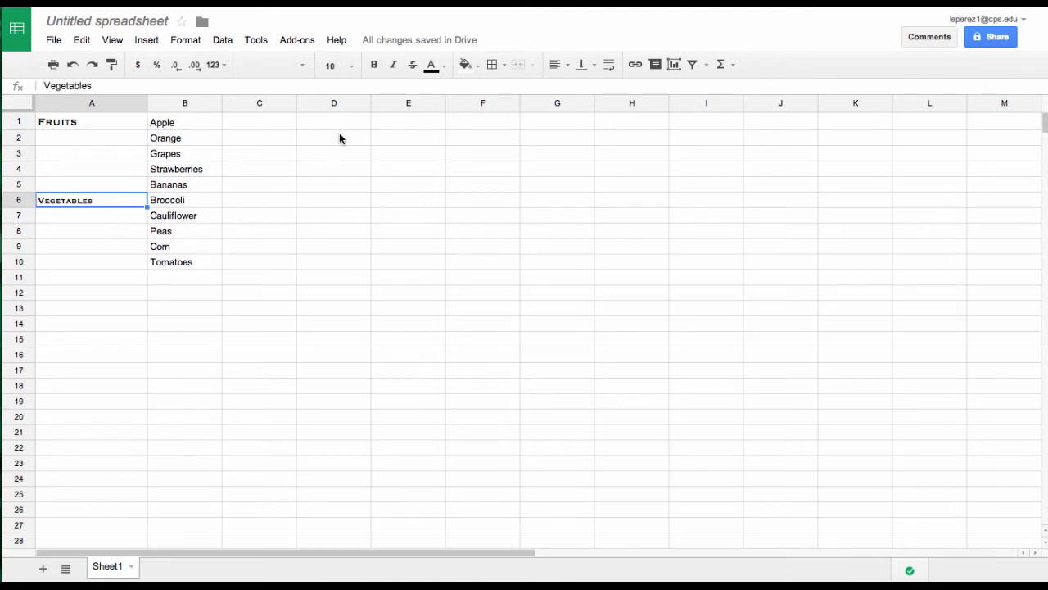
# Step: Set the Vegetables heading's font size to 12 and its text color to red
pyautogui.click(353, 67)
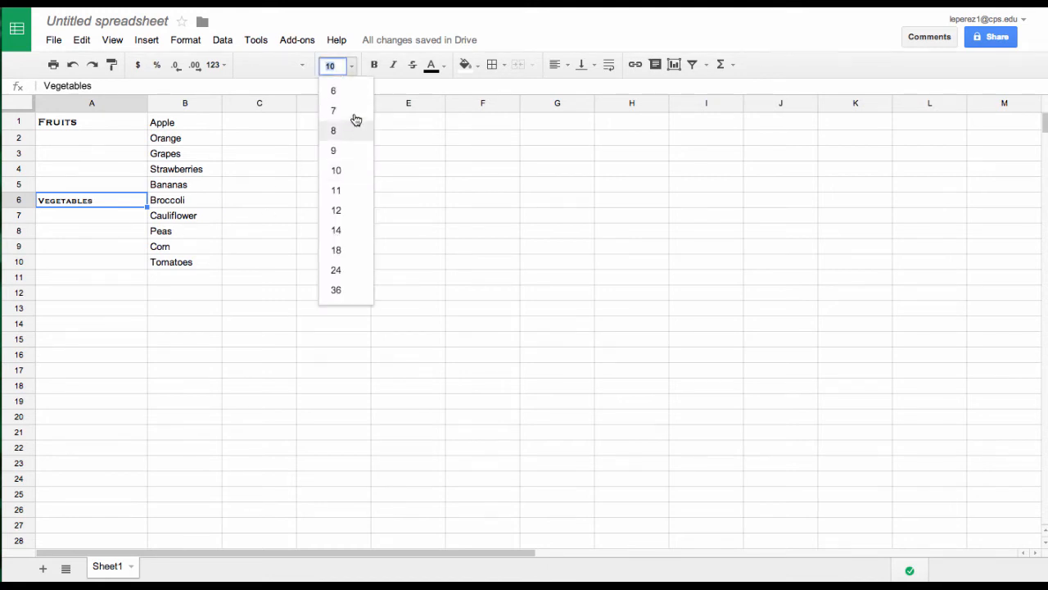
pyautogui.click(357, 210)
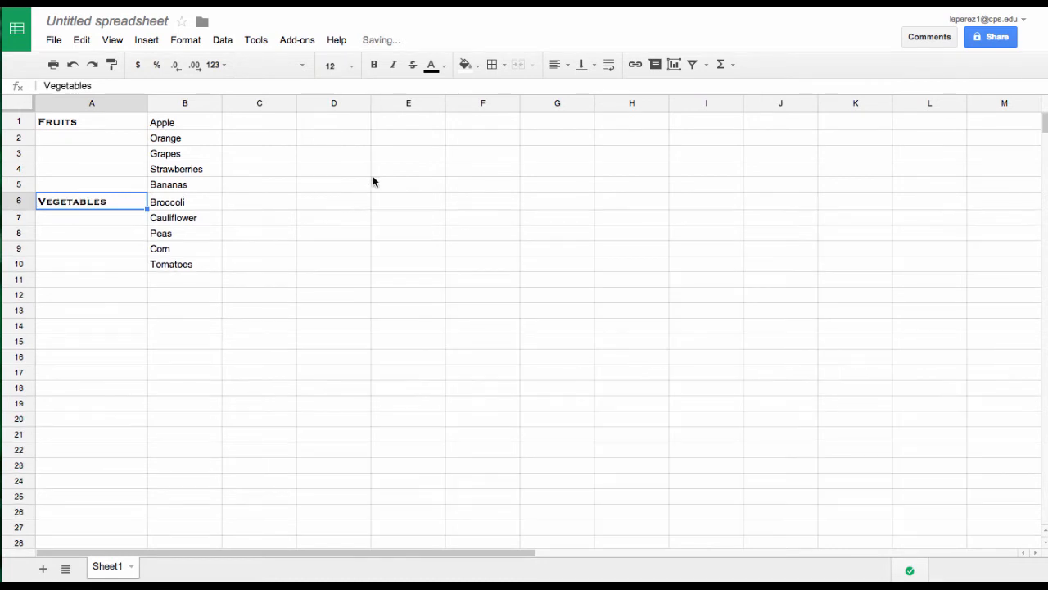
pyautogui.click(434, 65)
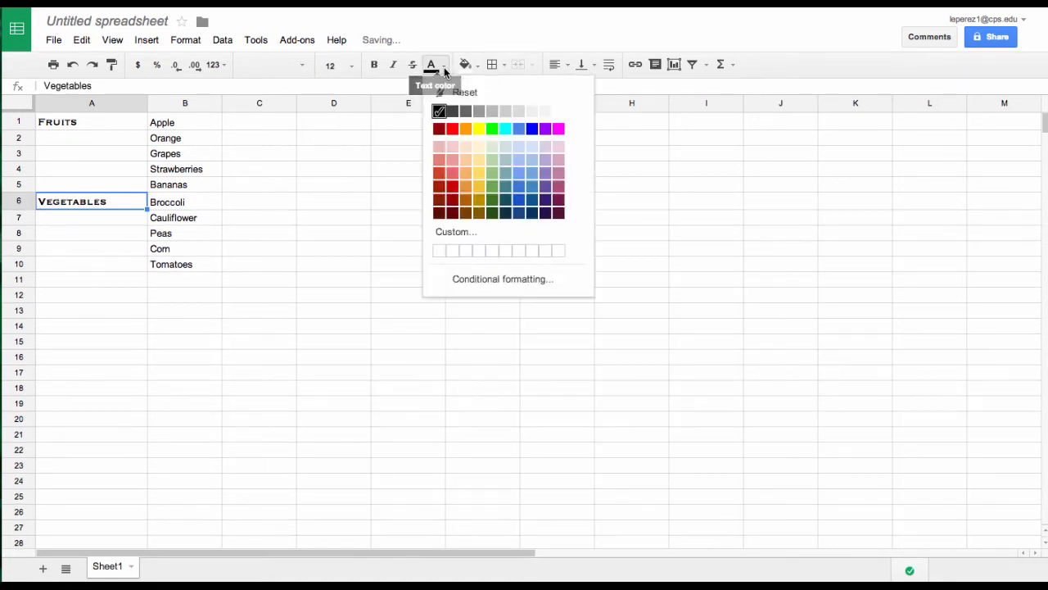
pyautogui.click(452, 128)
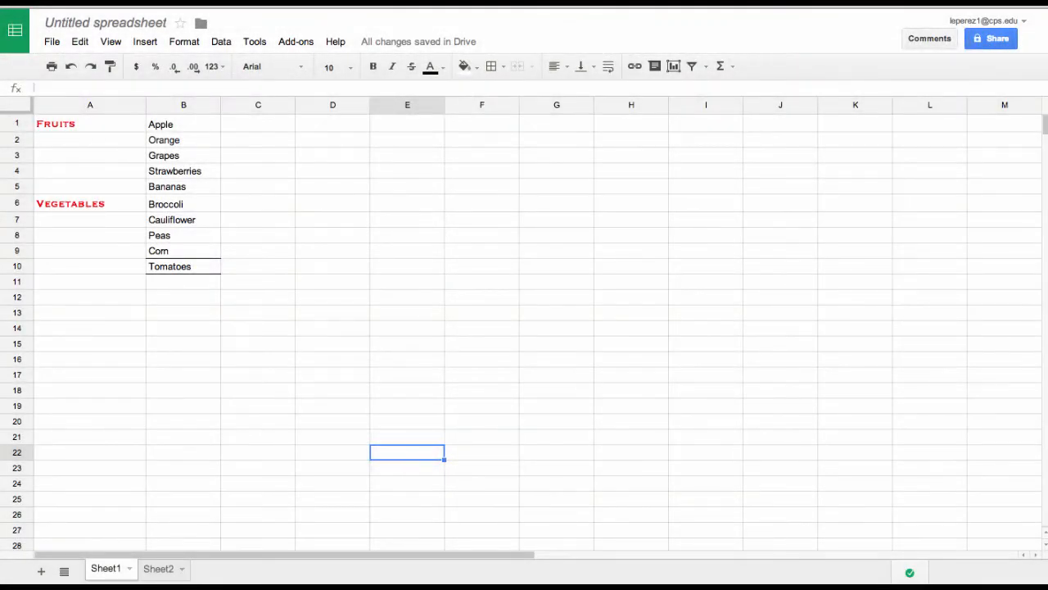
# Step: Open the Styles add-on's styles viewer for the fruits and vegetables spreadsheet
pyautogui.click(295, 43)
pyautogui.moveTo(306, 127)
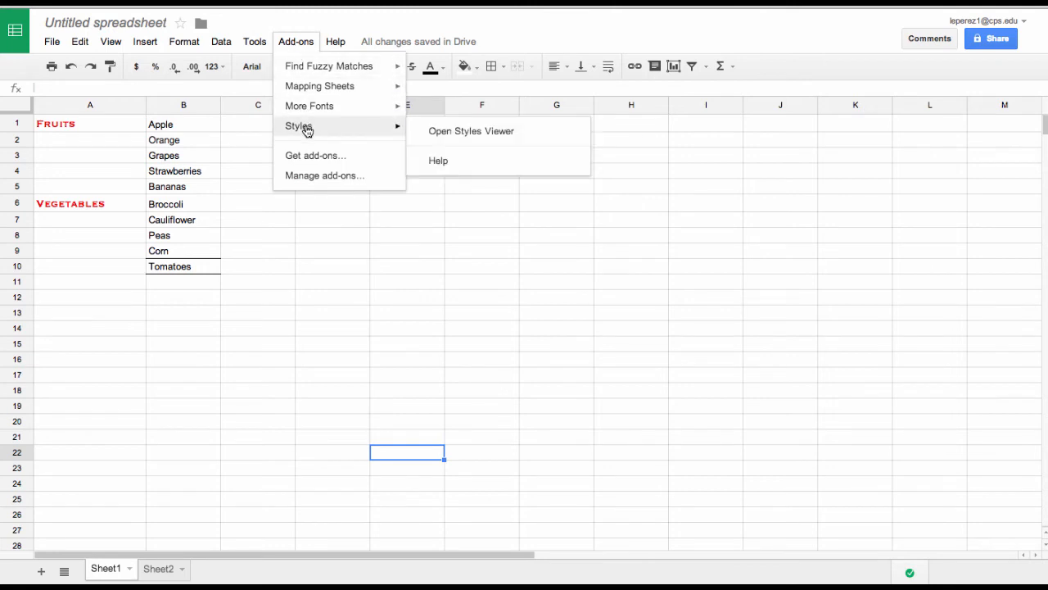
pyautogui.click(433, 134)
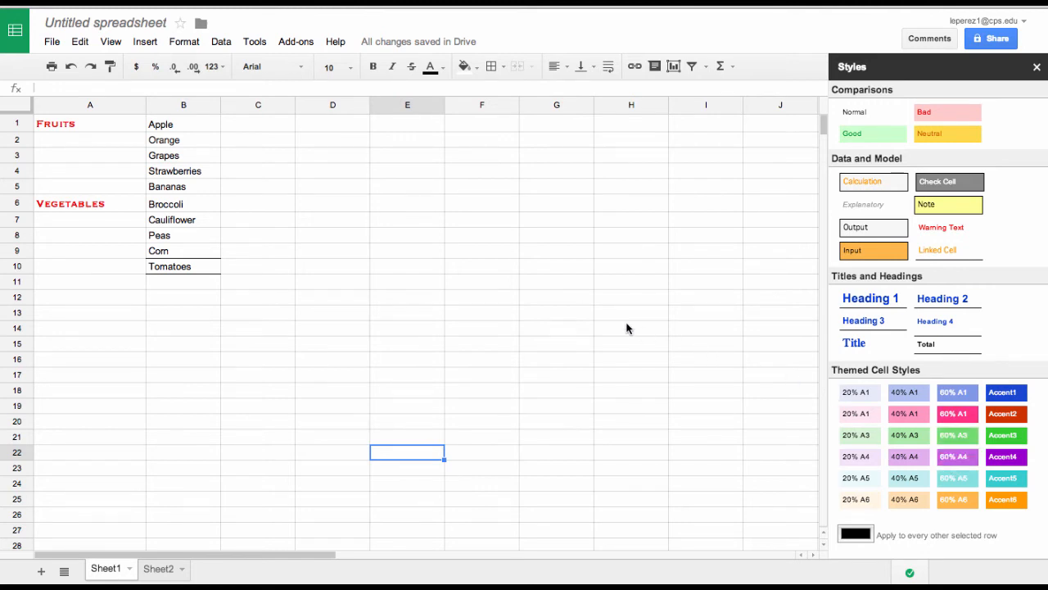
# Step: Try the Good comparison style on the Orange cell in B2 and reset the cell to Normal
pyautogui.click(171, 144)
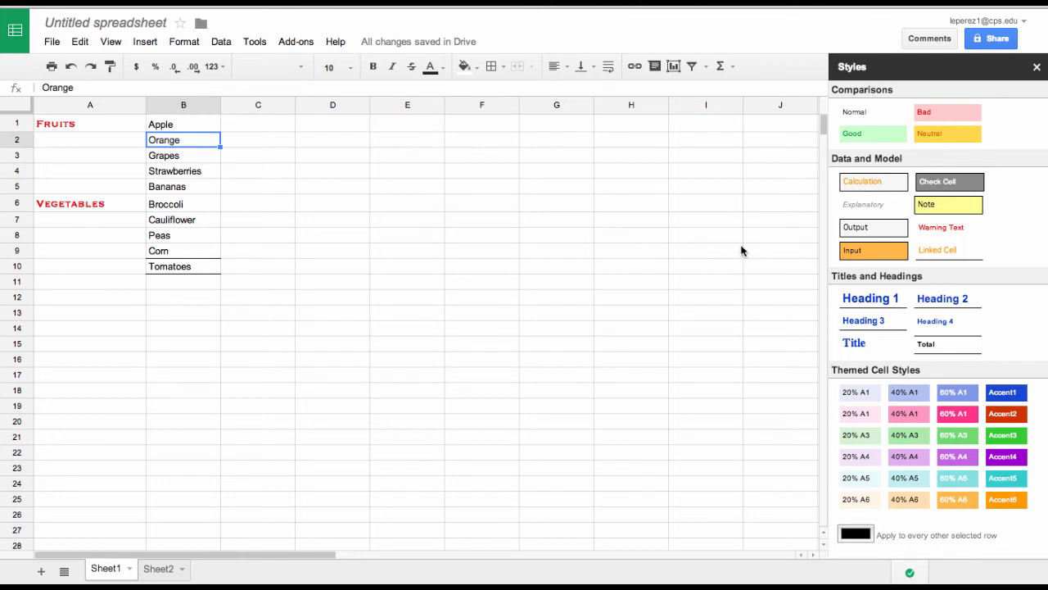
pyautogui.click(857, 141)
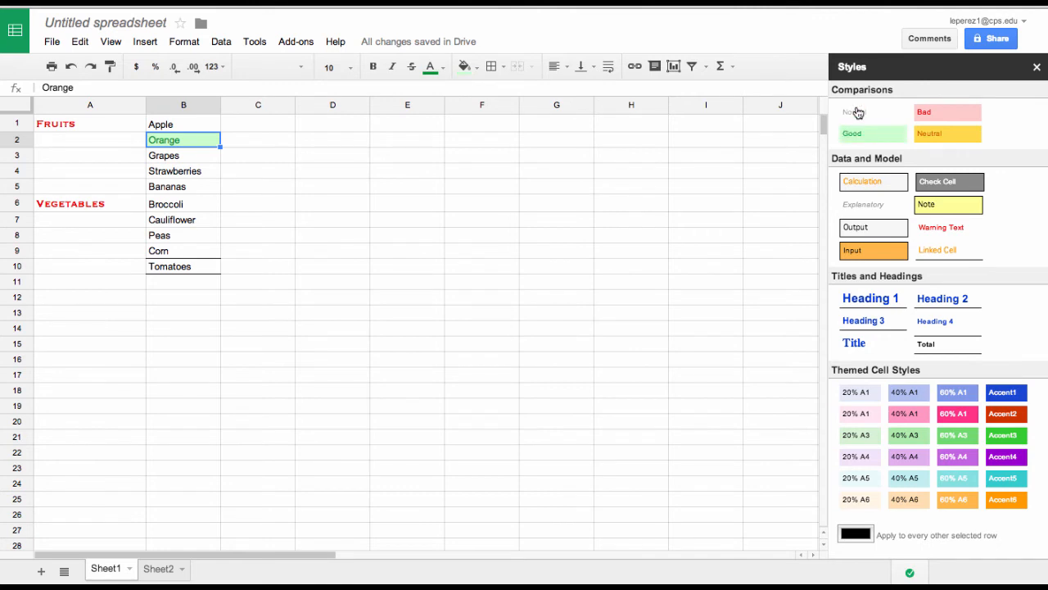
pyautogui.click(857, 112)
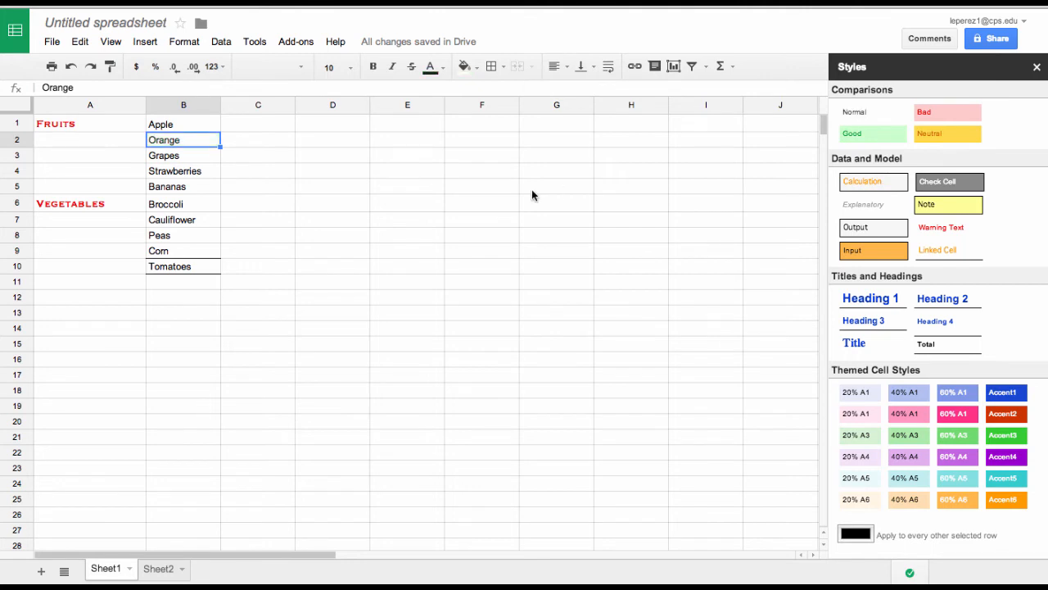
# Step: Apply the Linked Cell style to Strawberries in B4 and the Heading 1 style to Fruits in A1
pyautogui.click(174, 172)
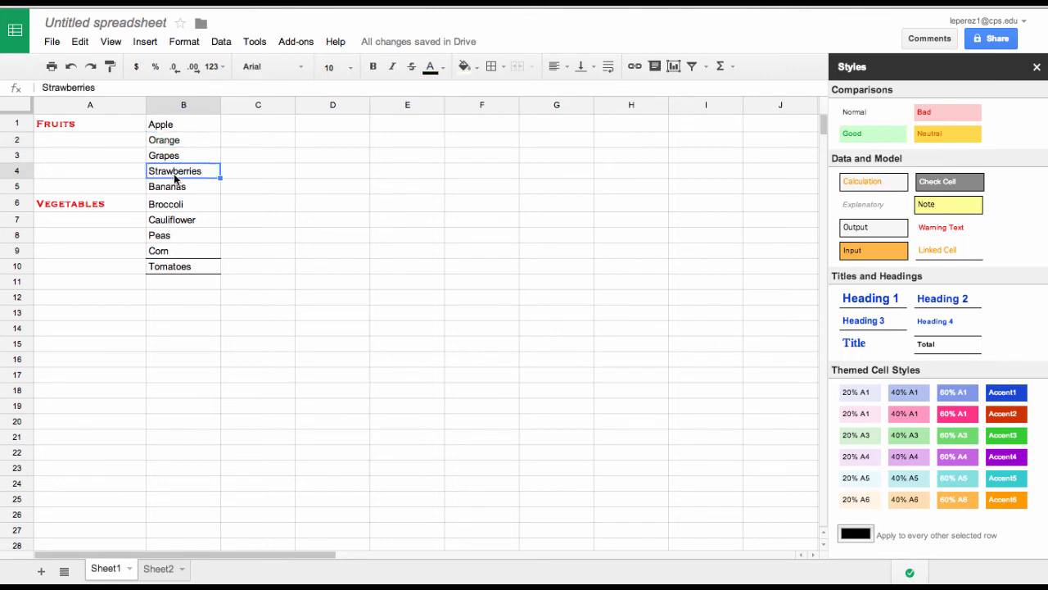
pyautogui.click(951, 253)
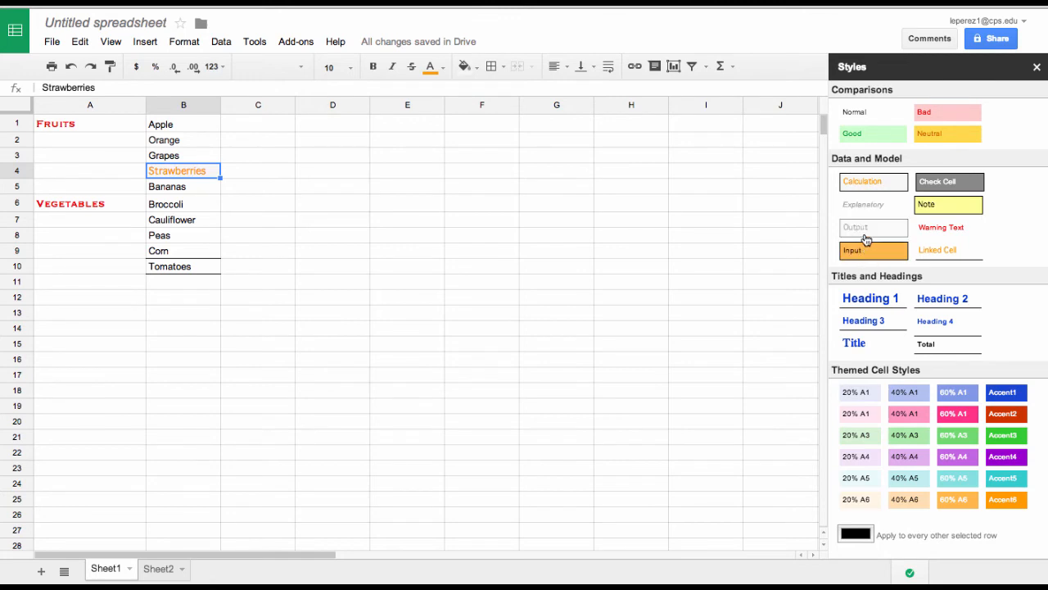
pyautogui.click(93, 130)
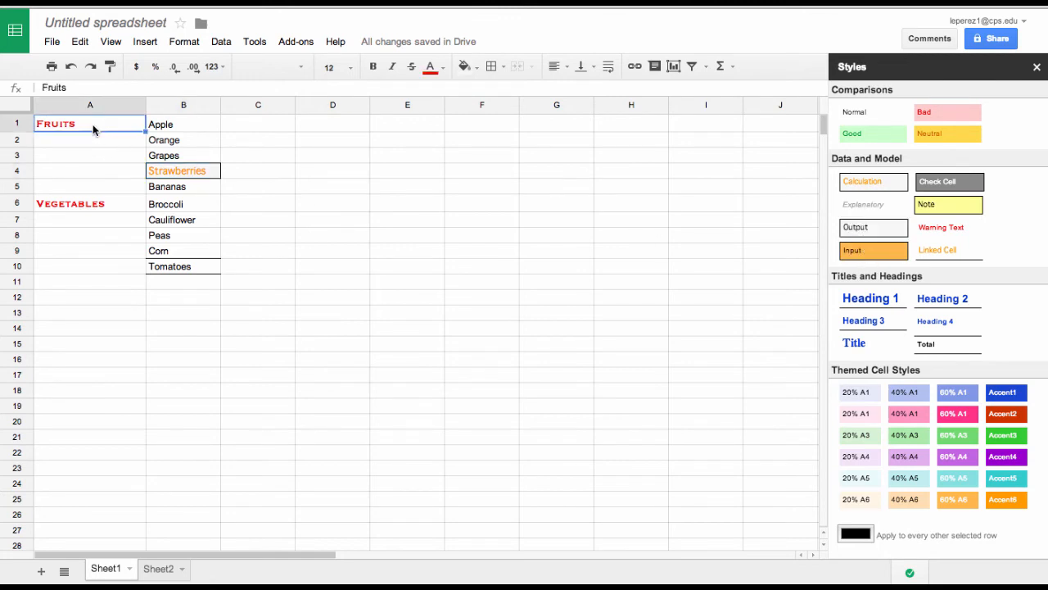
pyautogui.click(862, 307)
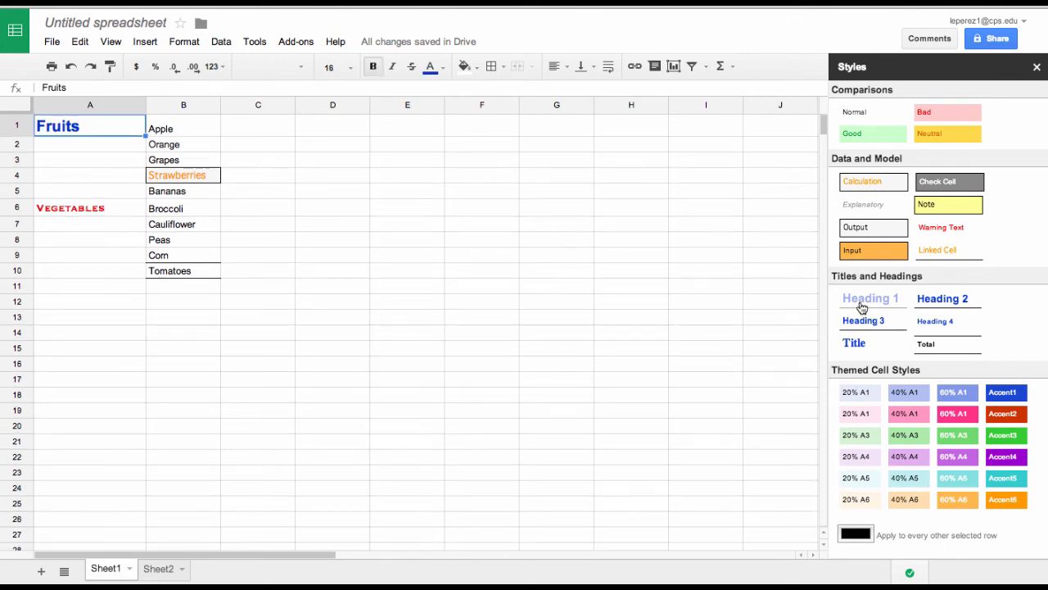
# Step: Apply the Heading 1 style to Vegetables in A6 and the 20% A4 themed style to the vegetable names in B6:B10
pyautogui.click(95, 211)
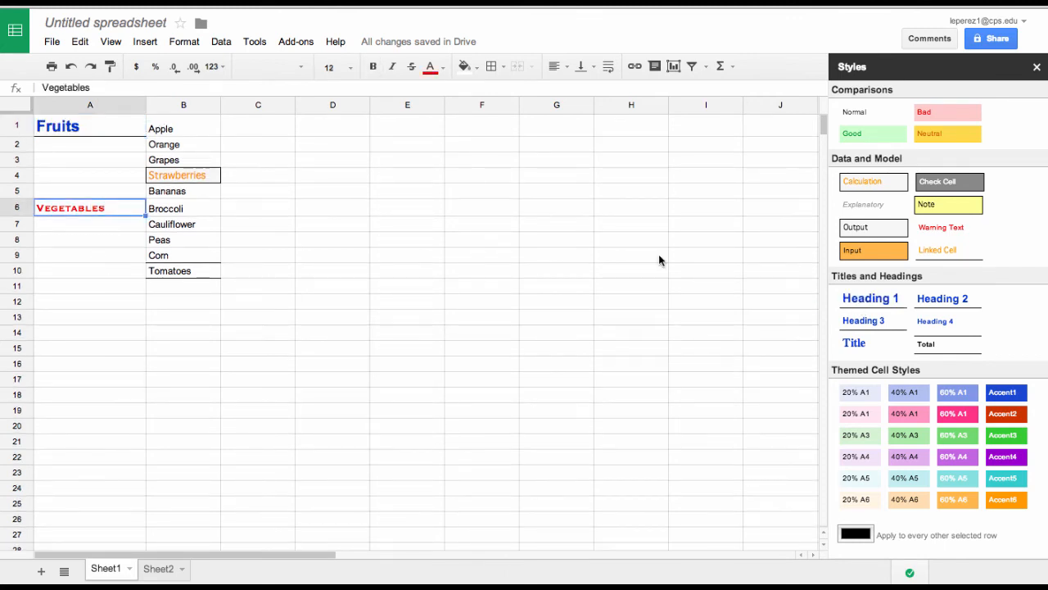
pyautogui.click(859, 302)
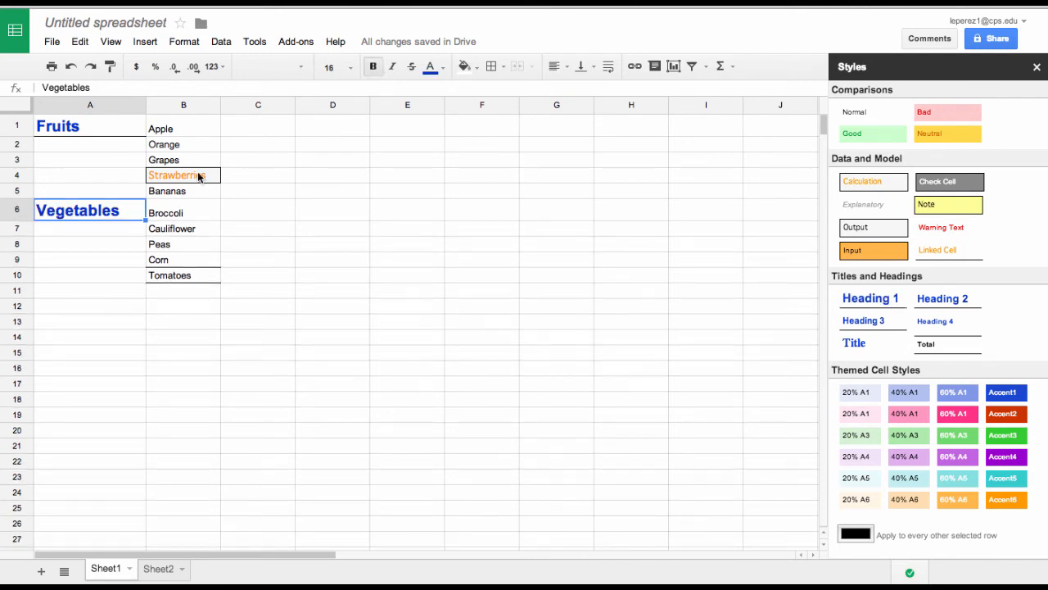
pyautogui.moveTo(185, 215); pyautogui.dragTo(182, 276)
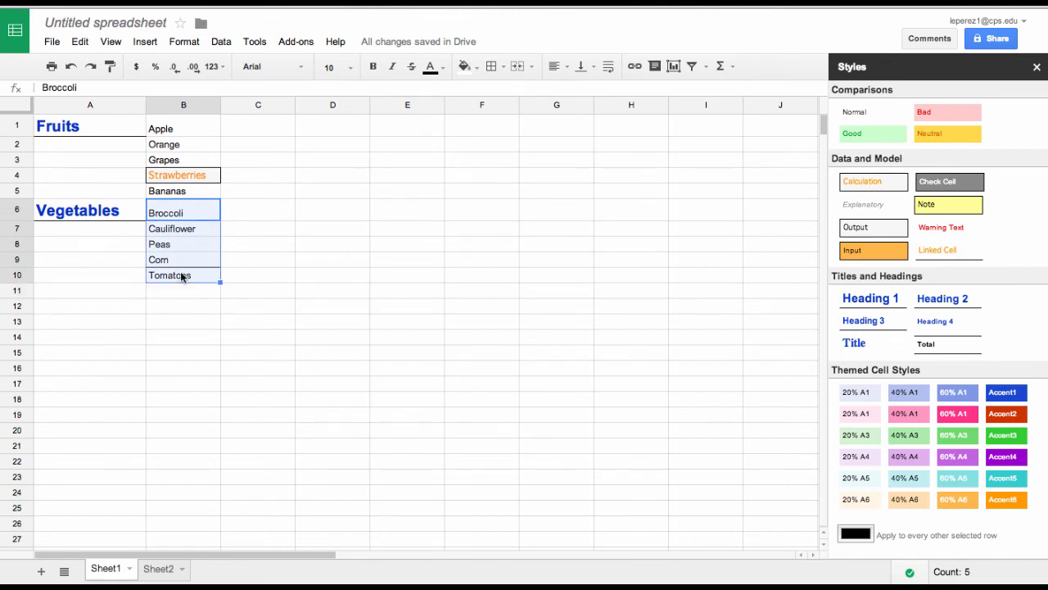
pyautogui.click(868, 460)
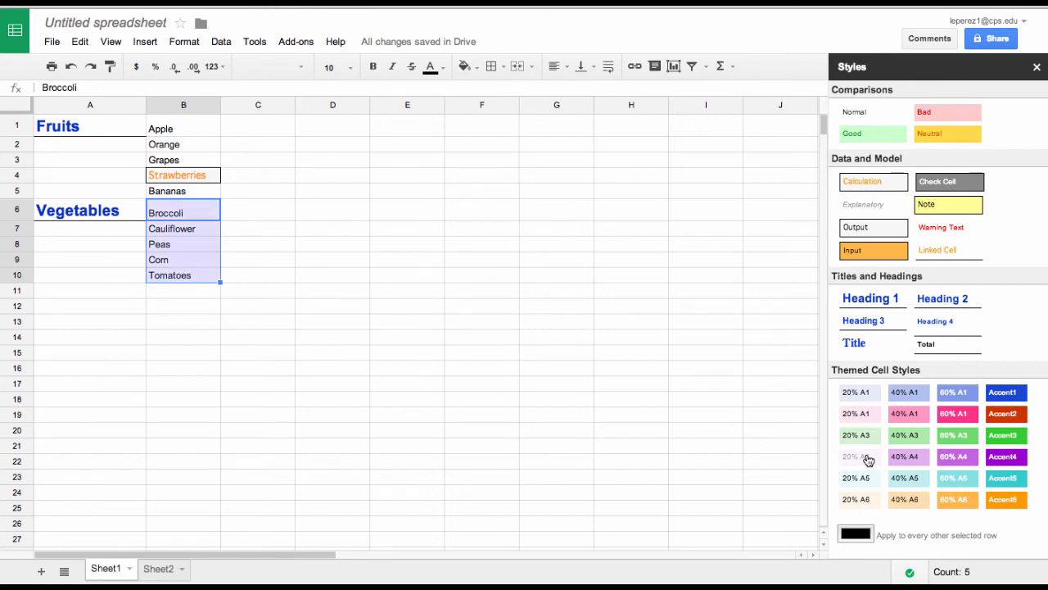
pyautogui.click(680, 447)
# Step: Apply the themed styles 40% A4 to Cauliflower in B7, 60% A4 to Peas in B8 and Accent4 to Corn in B9
pyautogui.click(206, 229)
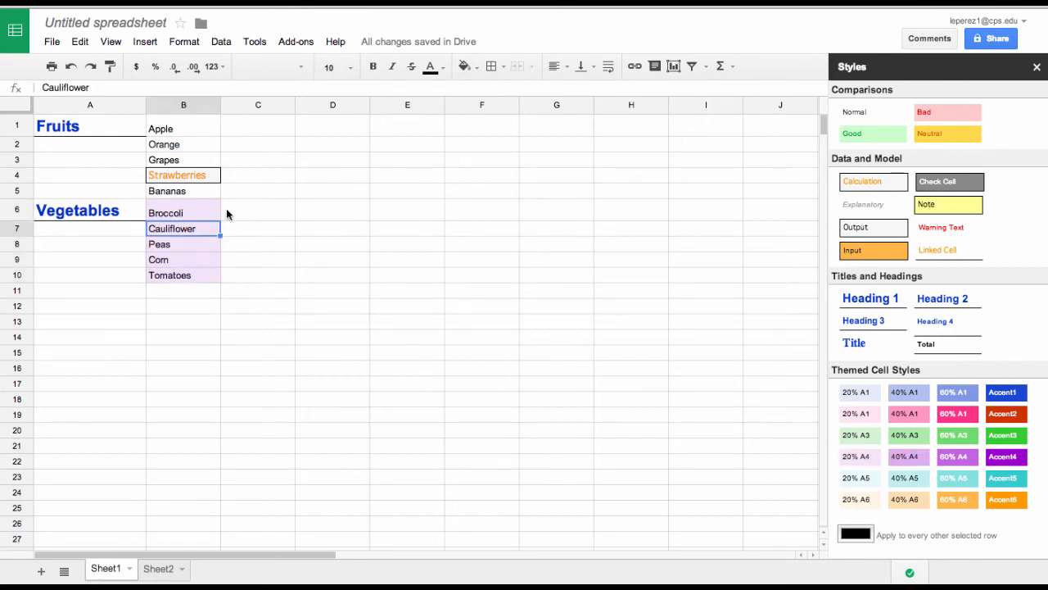
pyautogui.click(902, 459)
pyautogui.click(203, 246)
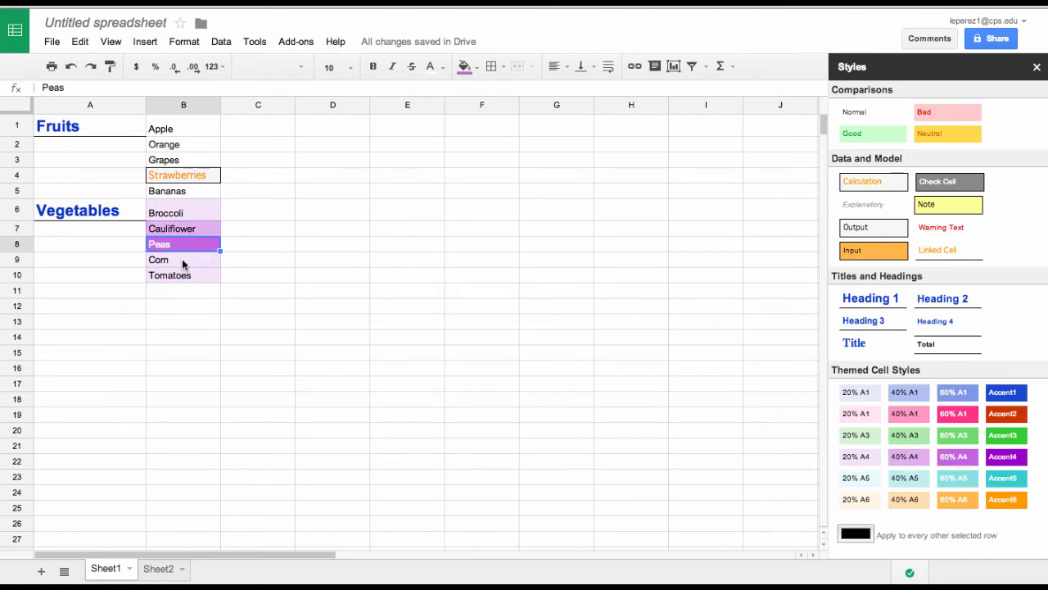
pyautogui.click(185, 261)
pyautogui.click(1025, 456)
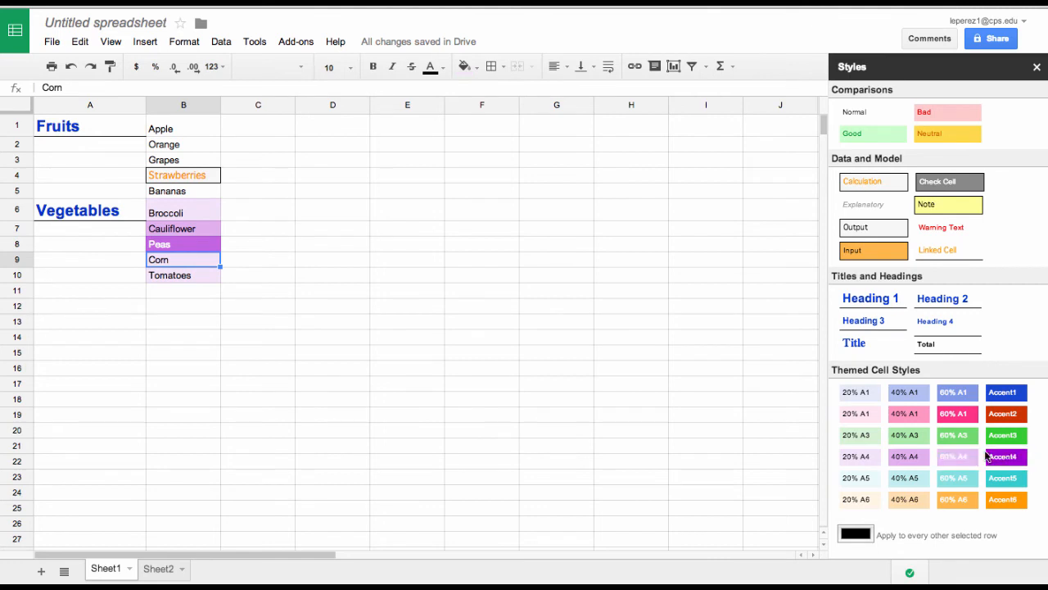
pyautogui.click(568, 430)
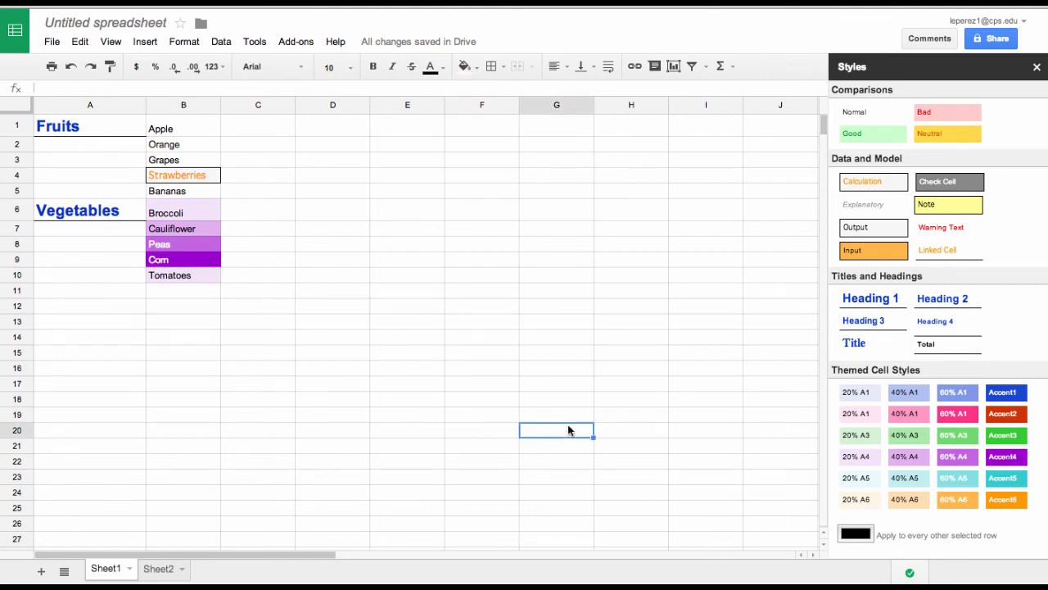
# Step: Look over the complete list of available cell styles and close the Styles viewer
pyautogui.scroll(-2, 1023, 319)
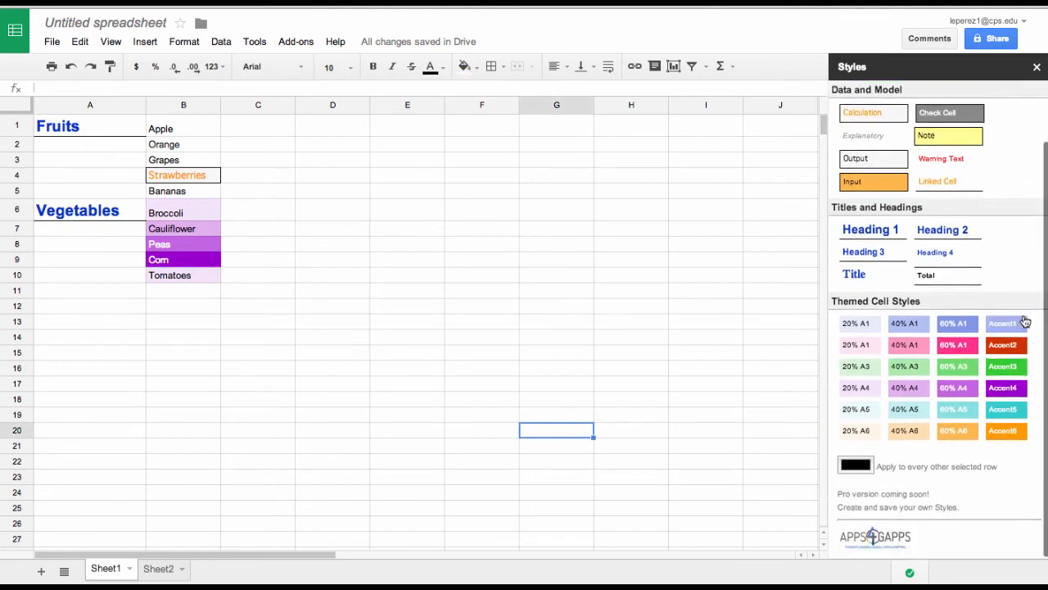
pyautogui.scroll(2, 1024, 321)
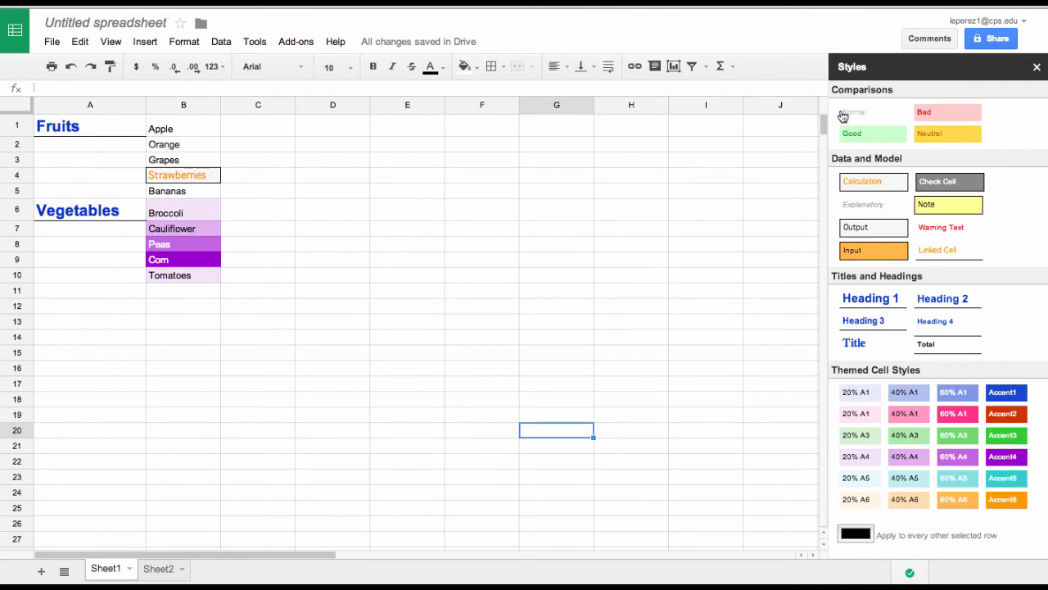
pyautogui.click(1036, 68)
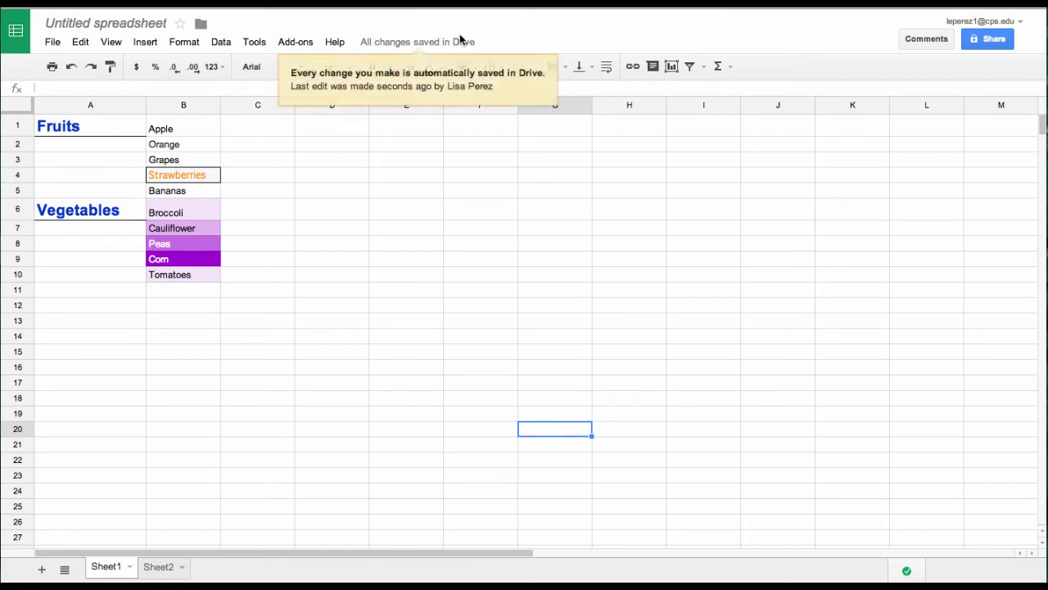
# Step: Remove the Find Fuzzy Matches add-on from the spreadsheet's installed add-ons
pyautogui.click(293, 43)
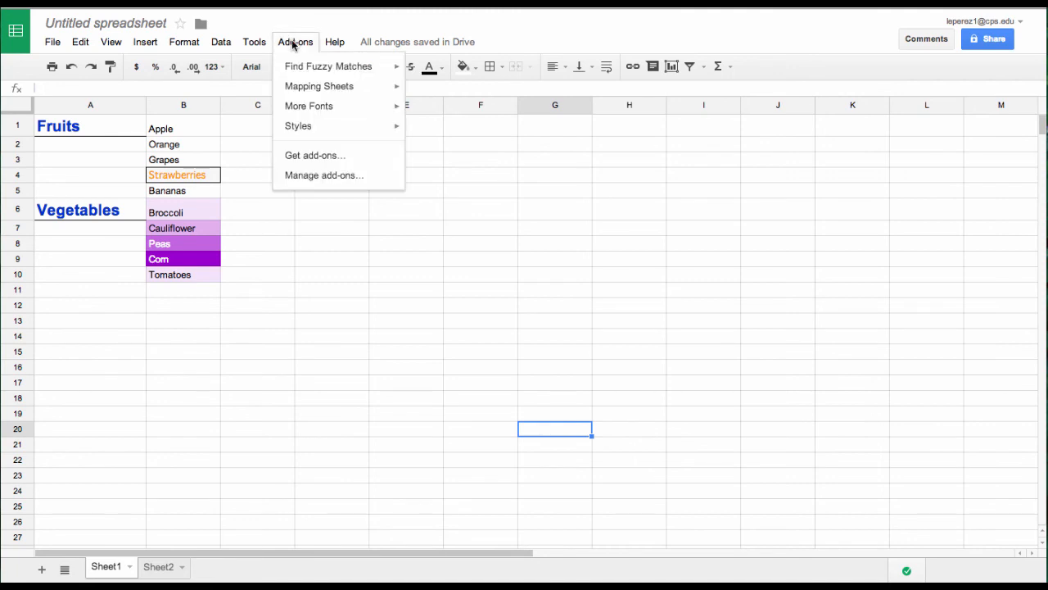
pyautogui.click(312, 176)
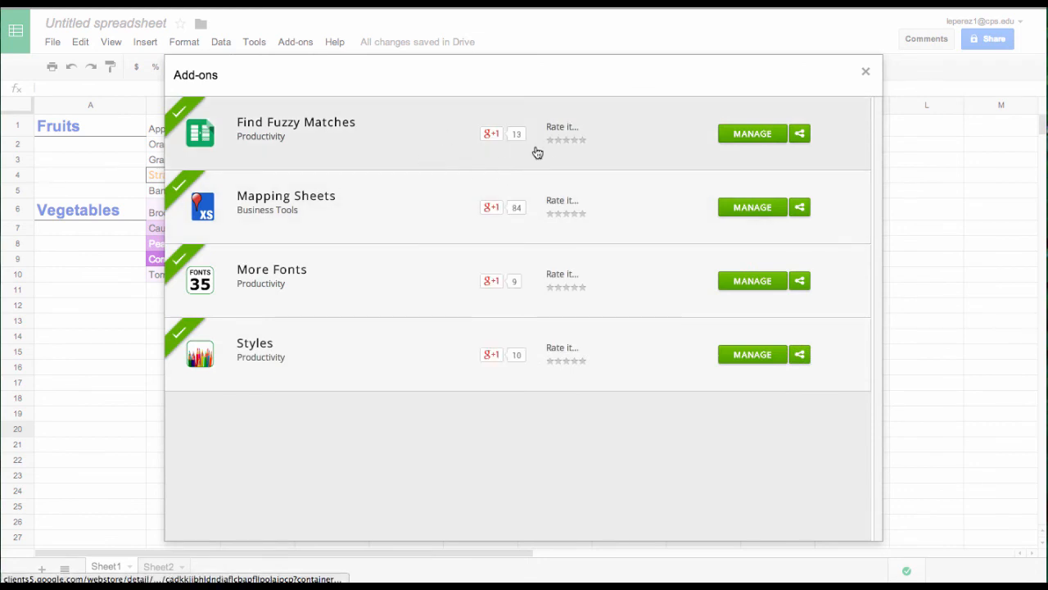
pyautogui.click(766, 139)
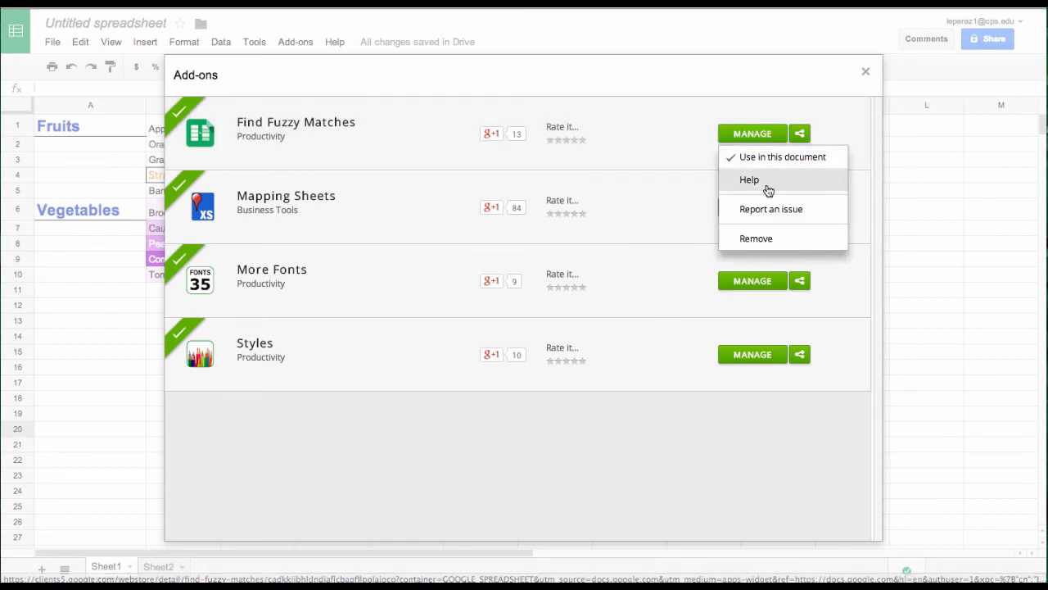
pyautogui.click(755, 239)
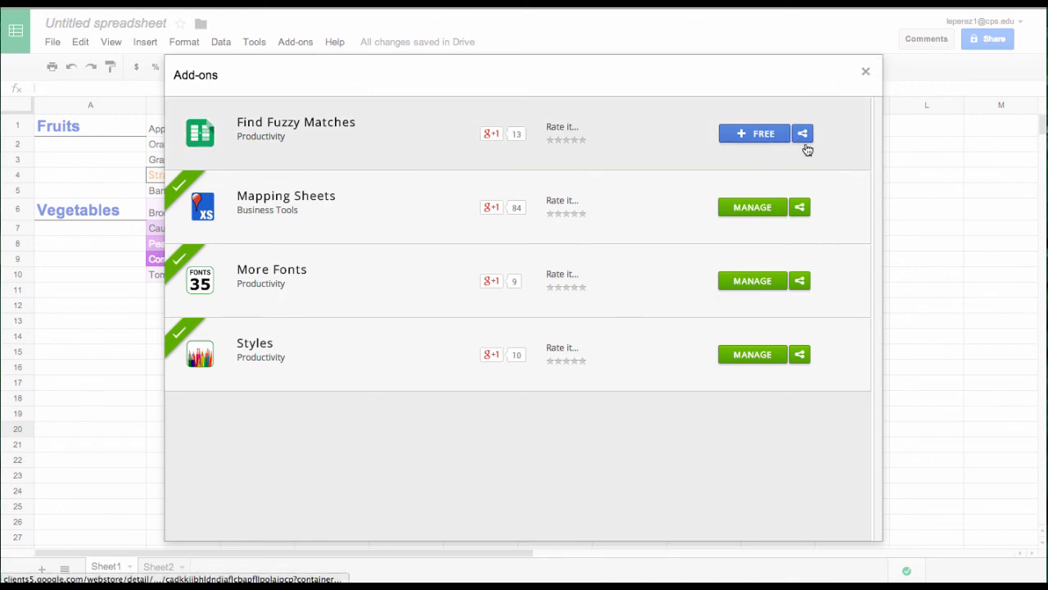
# Step: Check the management options of the Mapping Sheets add-on and close the list of installed add-ons
pyautogui.click(771, 214)
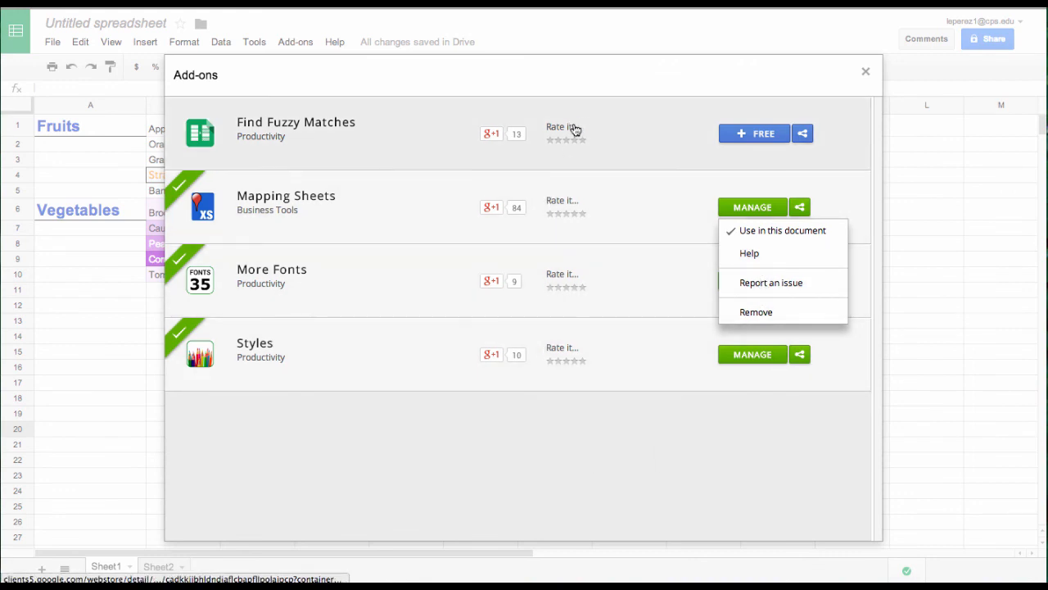
pyautogui.click(615, 451)
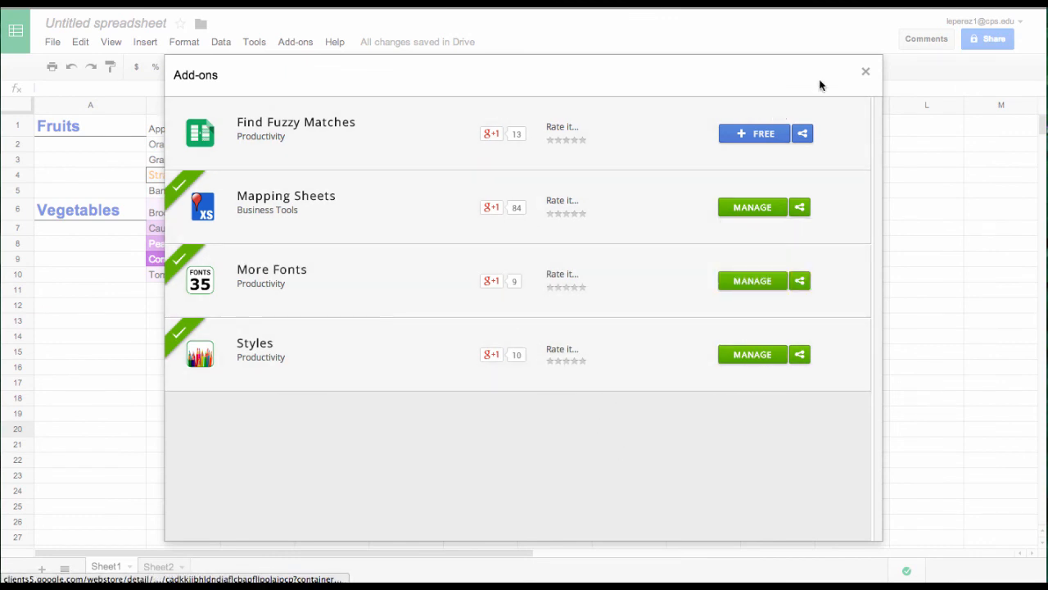
pyautogui.click(866, 73)
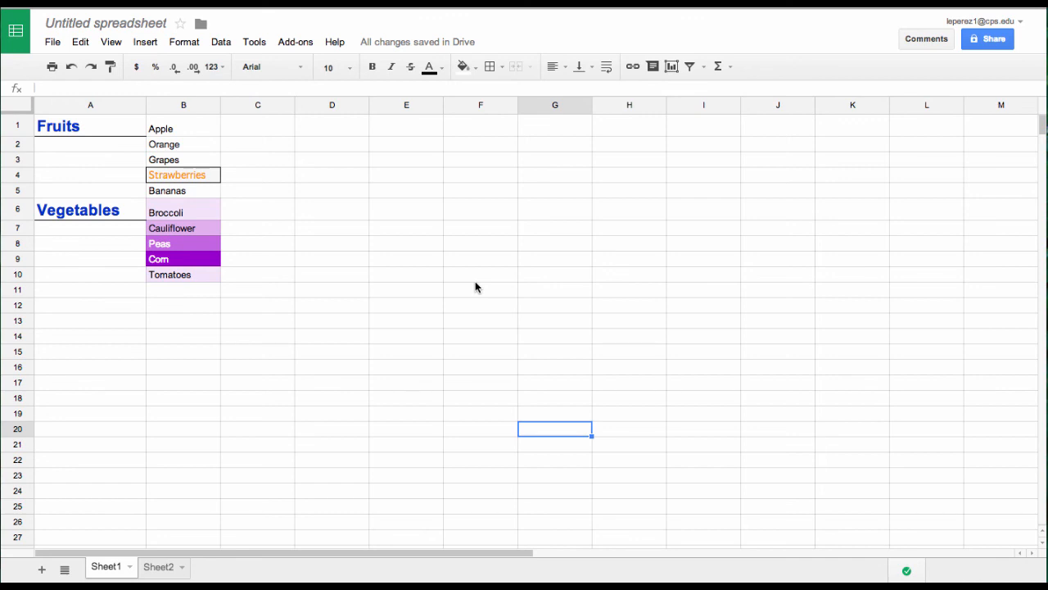
# Step: Open the add-ons store to browse more add-ons for the spreadsheet
pyautogui.click(312, 45)
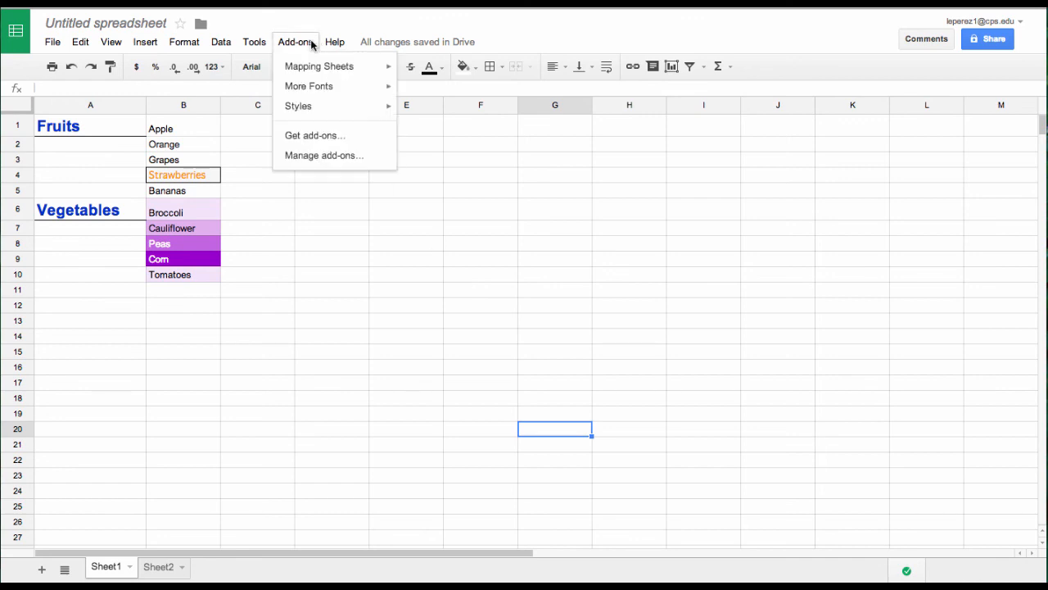
pyautogui.click(323, 138)
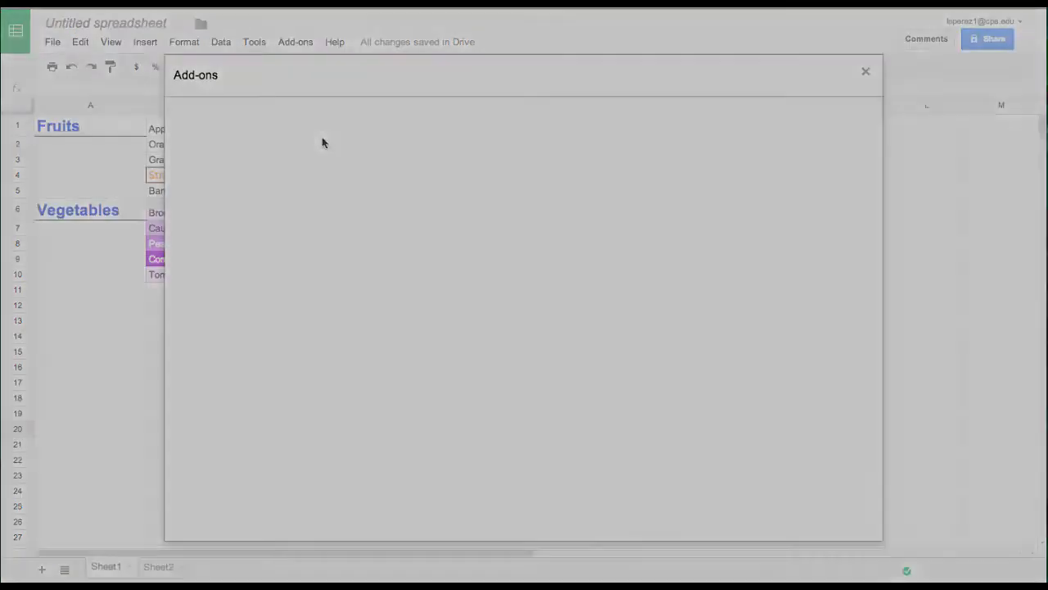